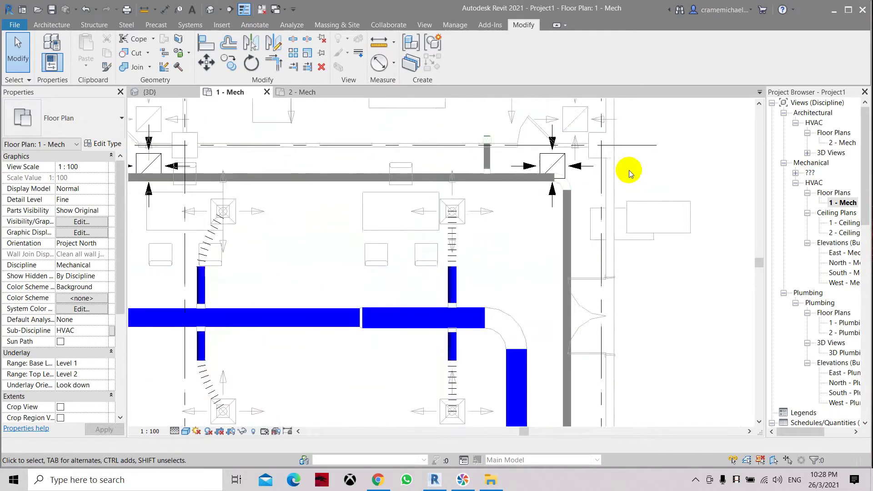
Step: Examine the duct runs, transitions and air terminals across the 1 - Mech floor plan
scroll(580, 238, down, 2)
scroll(419, 253, up, 5)
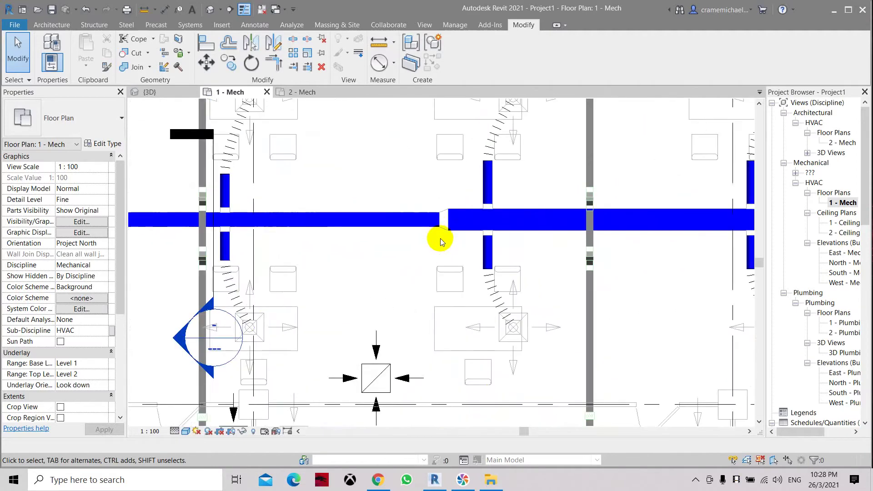
scroll(447, 233, up, 2)
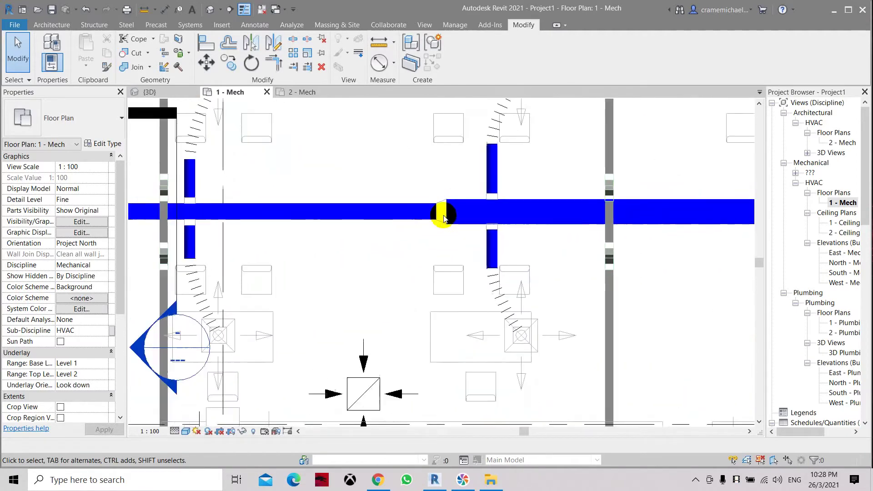
scroll(443, 217, down, 5)
scroll(440, 214, up, 2)
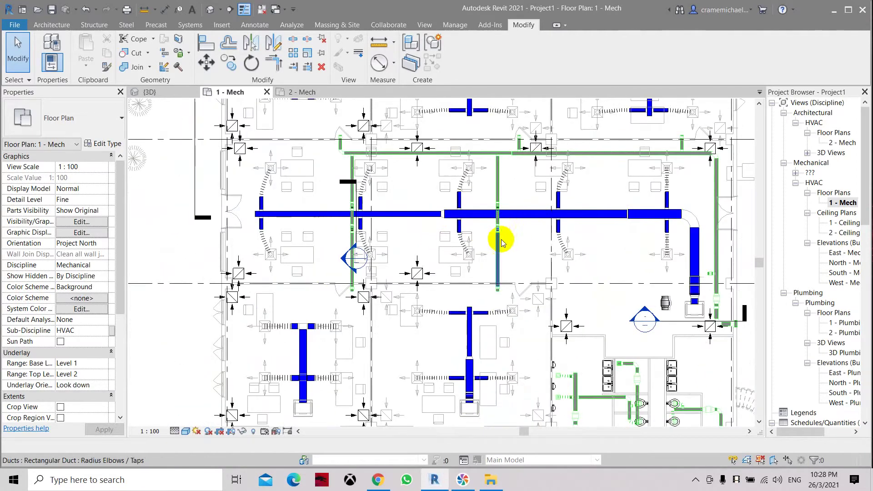
scroll(413, 189, down, 2)
scroll(578, 170, up, 2)
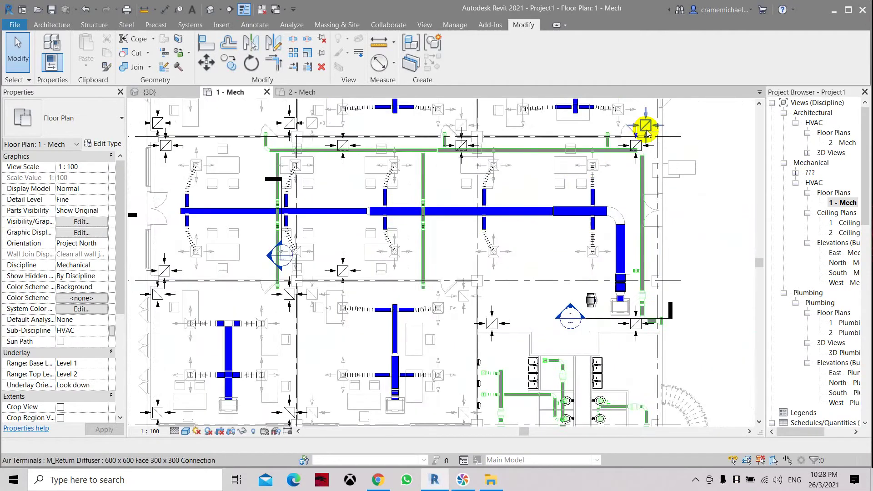
middle_drag(647, 133, 637, 200)
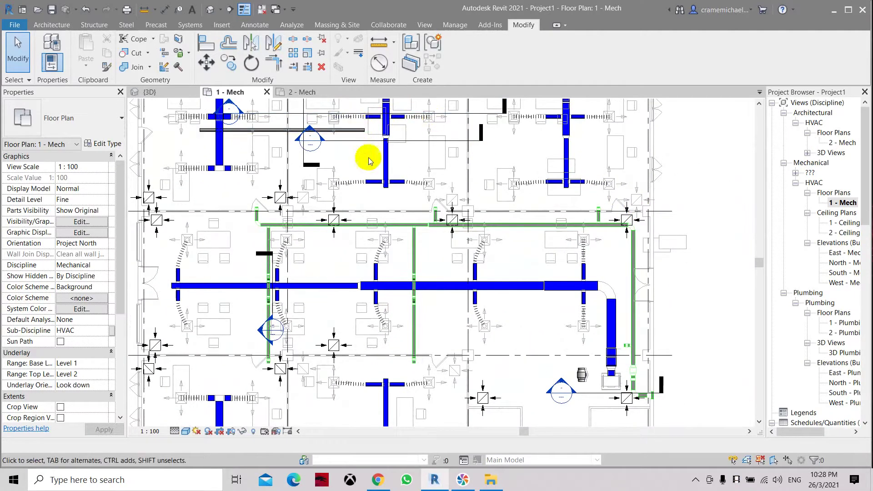
middle_drag(368, 161, 390, 256)
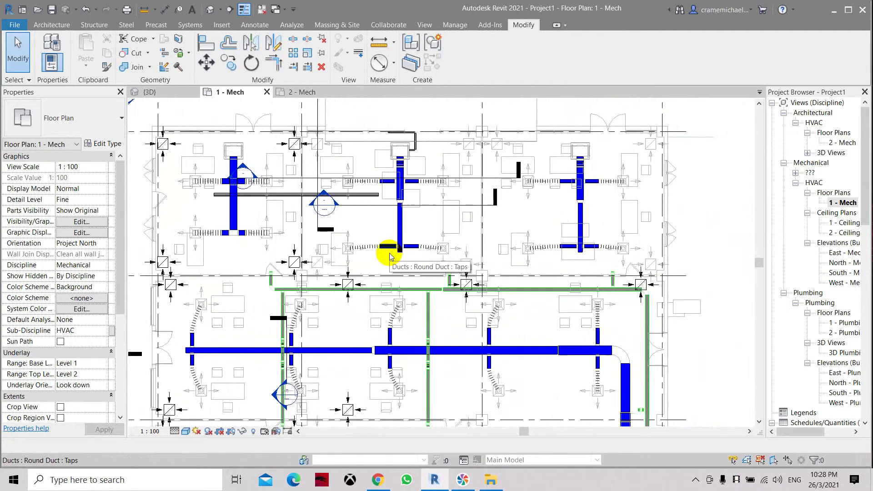
scroll(433, 155, down, 2)
scroll(413, 374, up, 4)
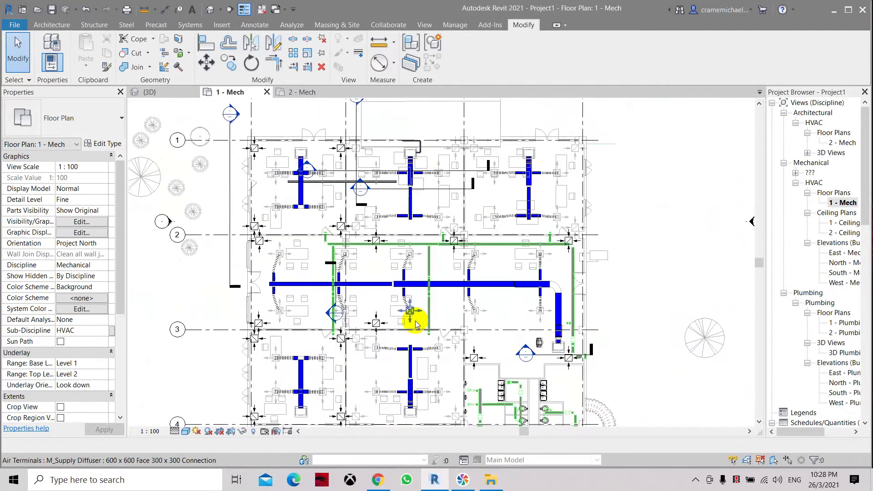
scroll(439, 281, up, 5)
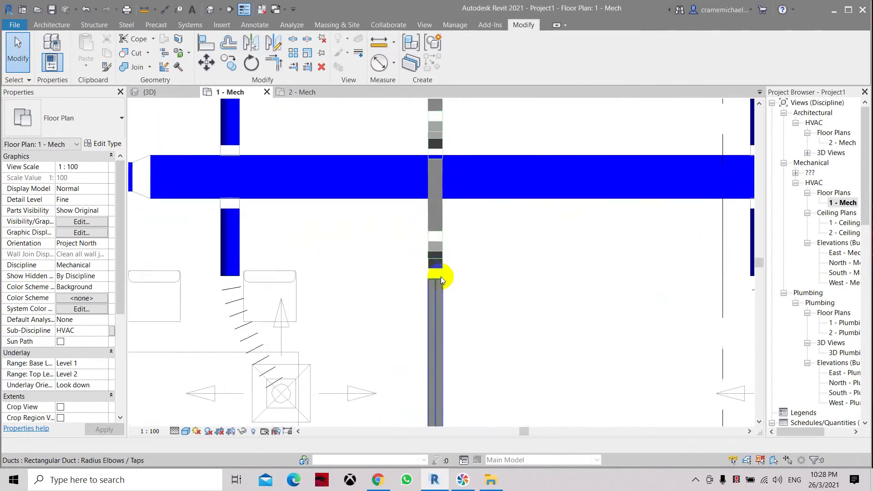
scroll(514, 227, down, 5)
scroll(515, 227, down, 3)
scroll(511, 312, up, 4)
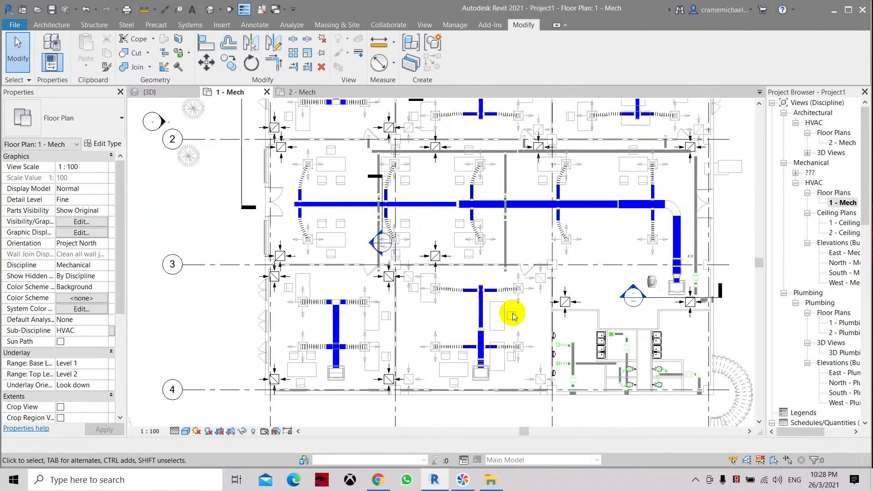
middle_drag(606, 370, 541, 248)
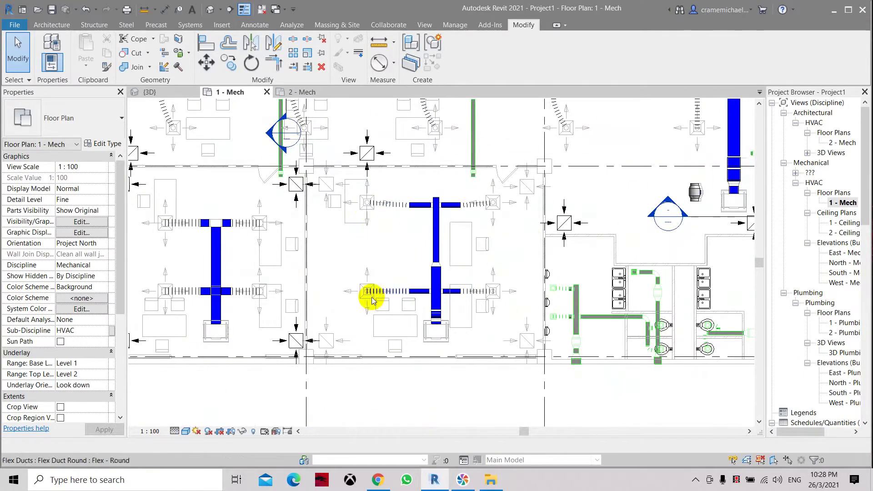
Step: Open the default 3D view and set its discipline to Mechanical
click(210, 13)
scroll(398, 231, down, 4)
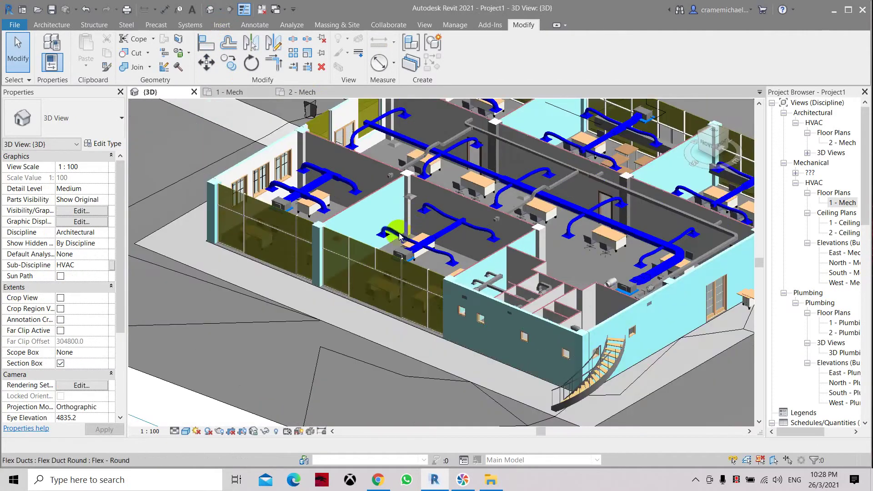
scroll(400, 234, up, 5)
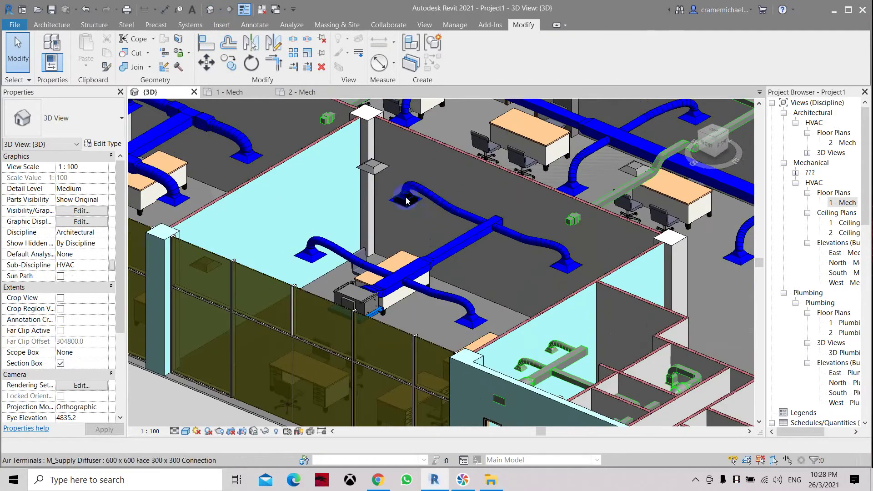
middle_drag(422, 220, 359, 281)
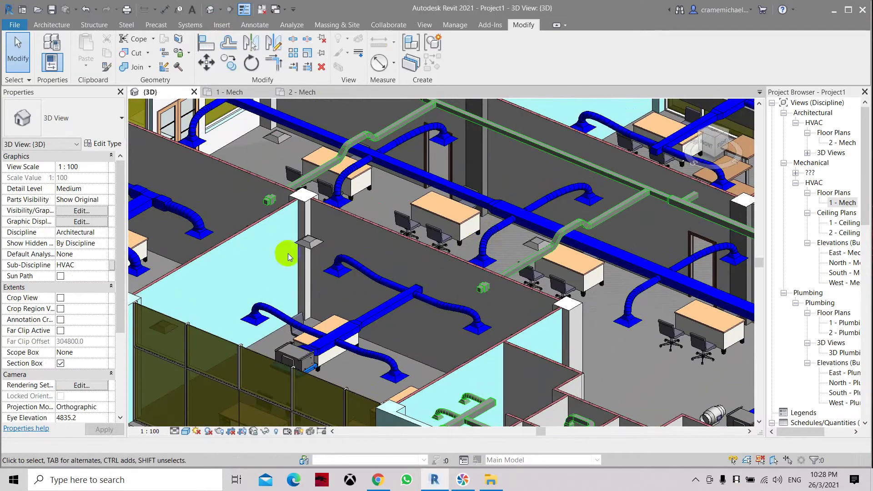
click(103, 232)
click(75, 254)
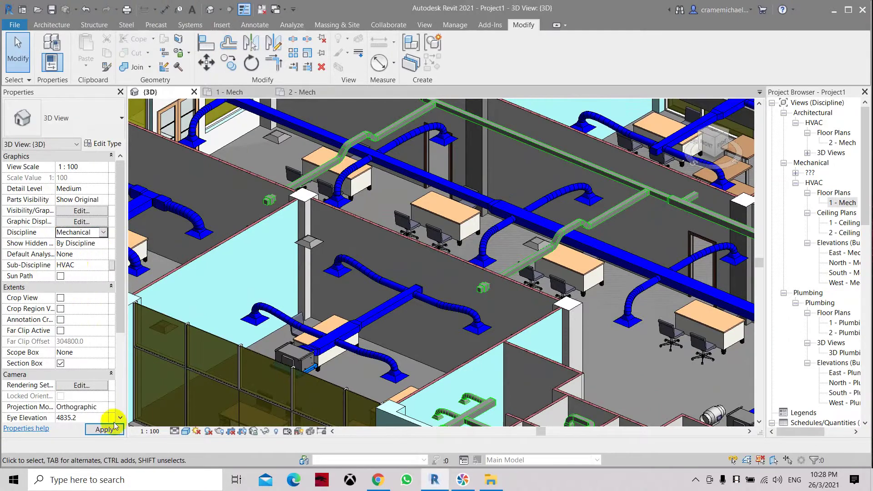
click(104, 429)
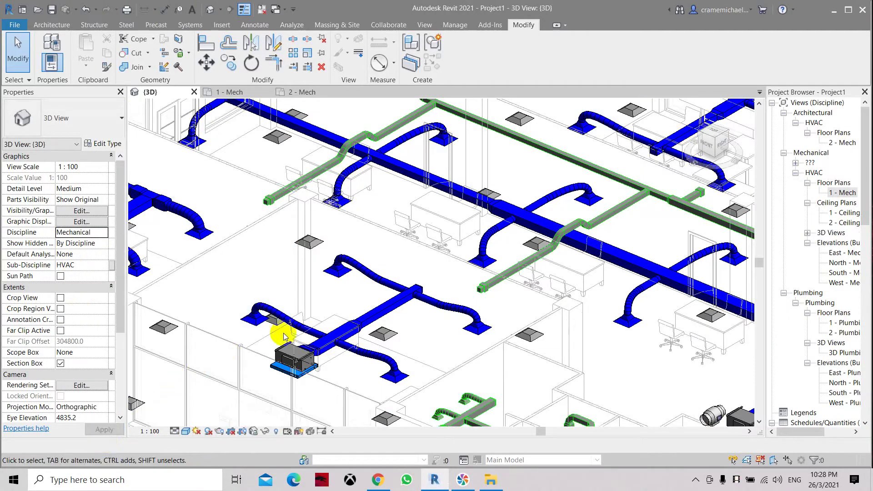
scroll(423, 377, up, 3)
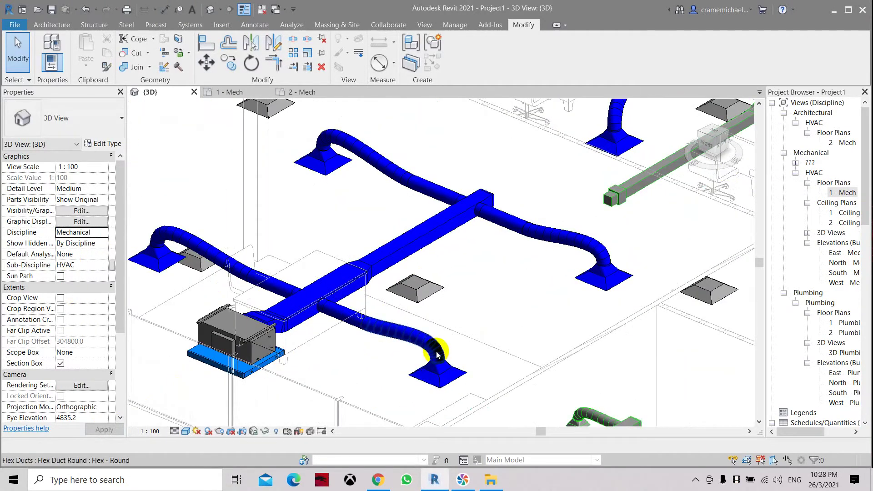
scroll(434, 356, down, 3)
scroll(434, 356, down, 3)
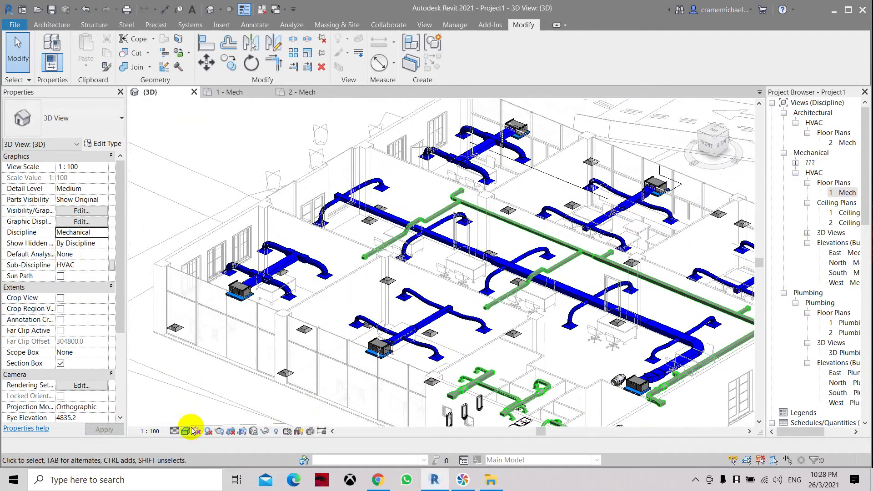
Step: Return to the 1 - Mech floor plan and inspect the rectangular transition and branches along the main supply duct
double_click(841, 193)
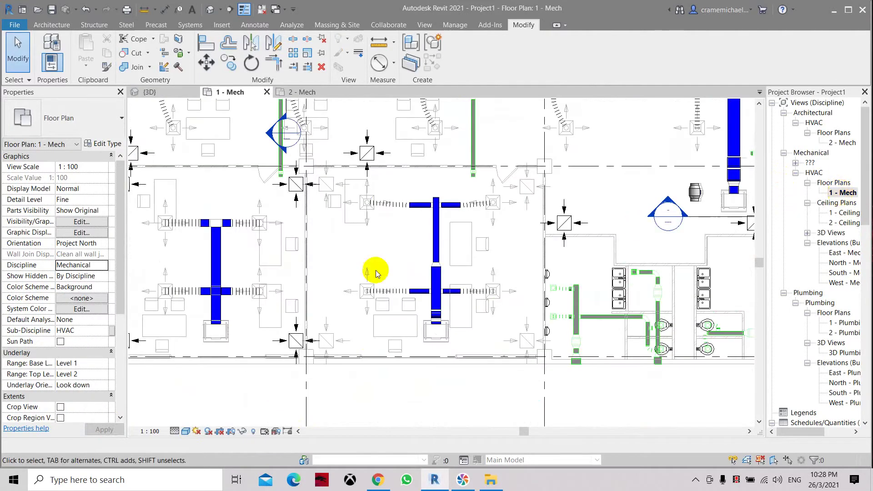
scroll(331, 273, down, 2)
scroll(360, 146, down, 1)
scroll(415, 150, up, 4)
scroll(415, 150, up, 5)
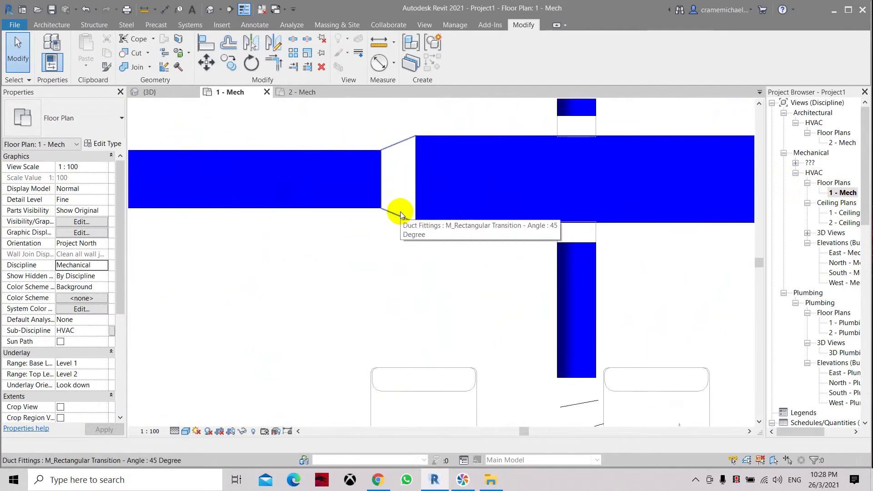
scroll(401, 211, down, 5)
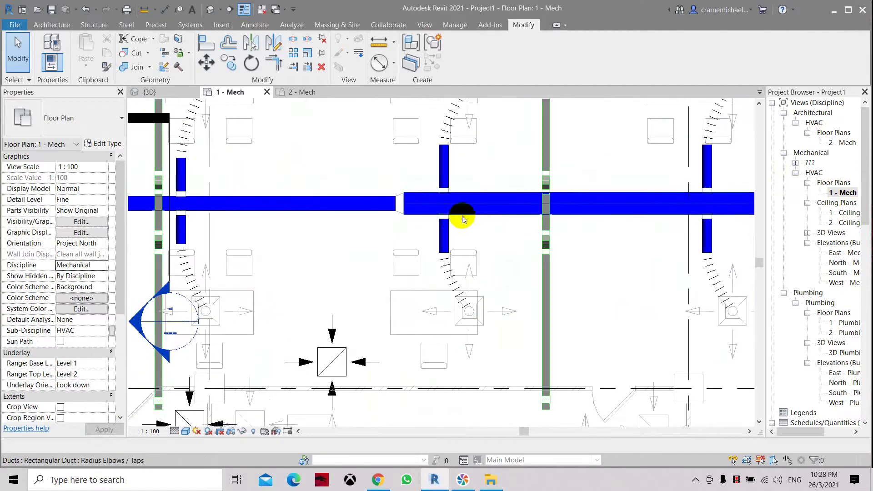
scroll(425, 163, down, 4)
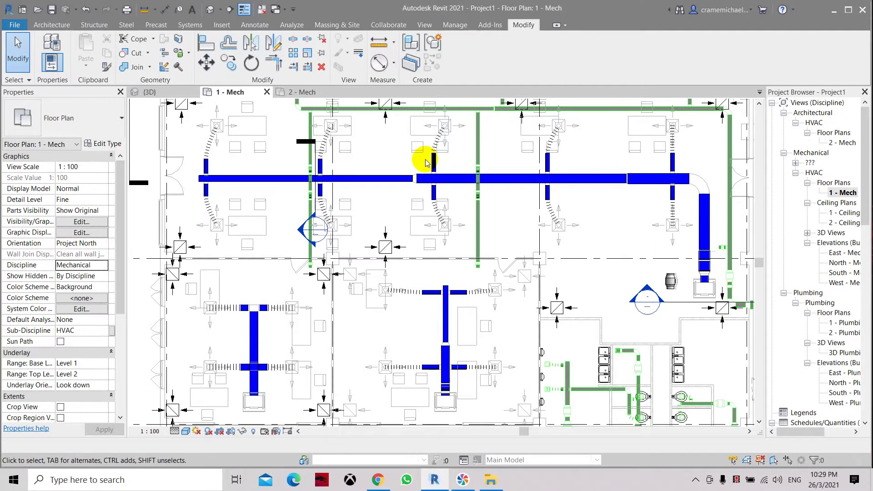
scroll(425, 163, up, 1)
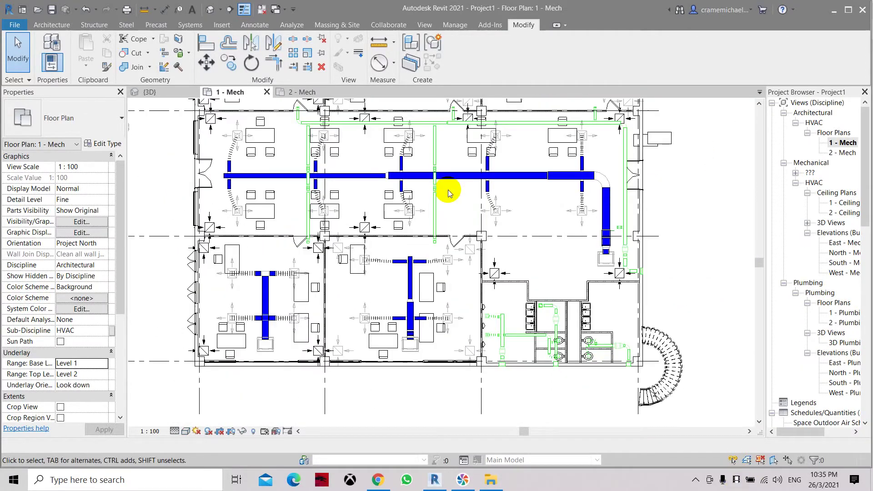
Step: Set the floor plan's visual style to Shaded and check the transition on the main supply duct
scroll(448, 189, up, 3)
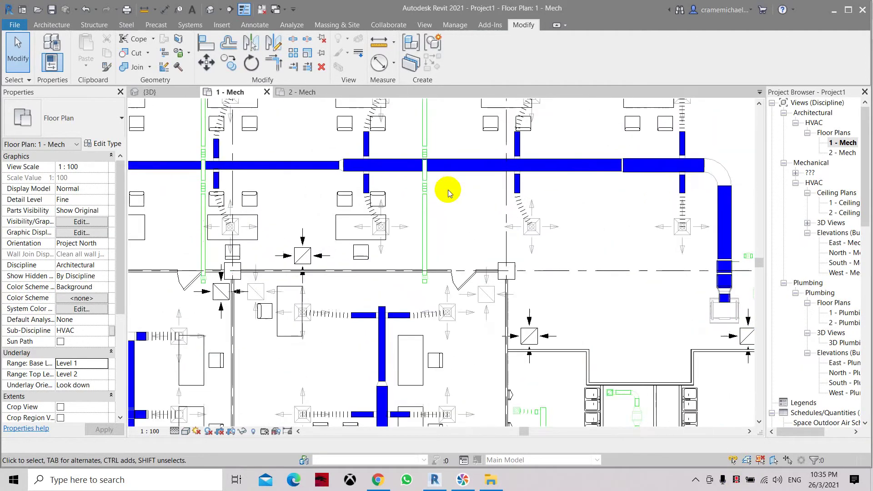
scroll(412, 233, down, 3)
click(185, 430)
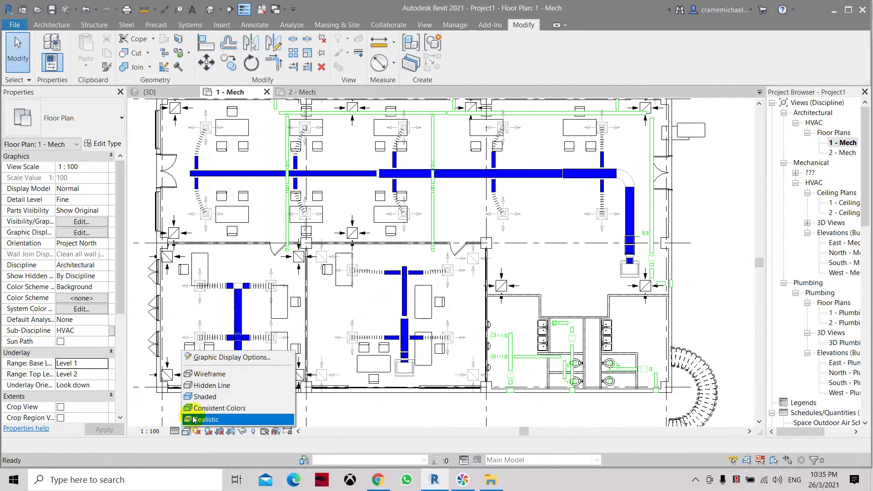
click(203, 398)
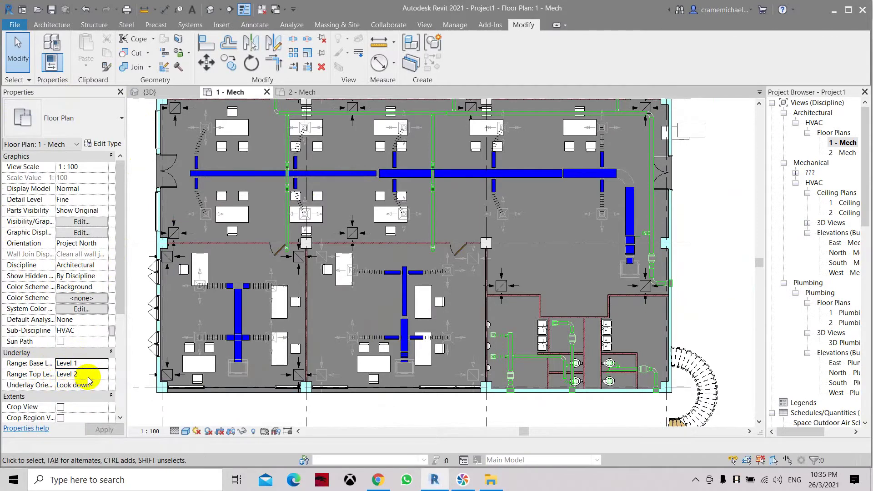
scroll(382, 157, up, 4)
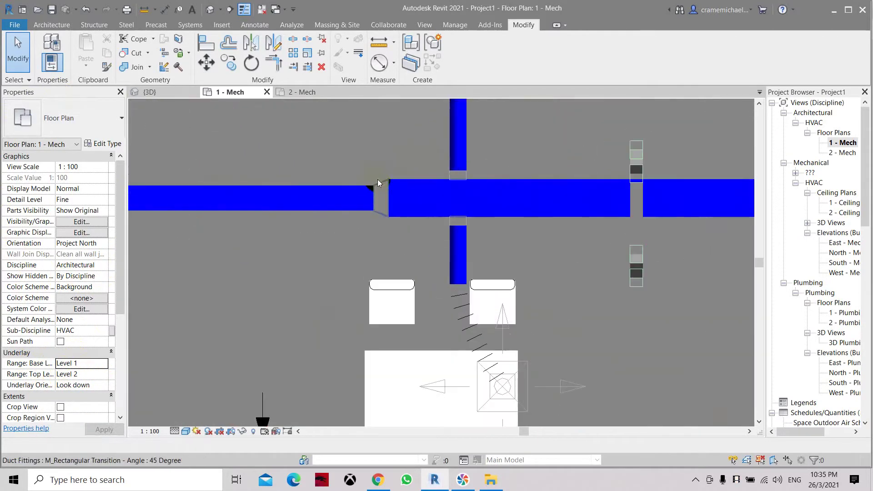
scroll(381, 180, down, 4)
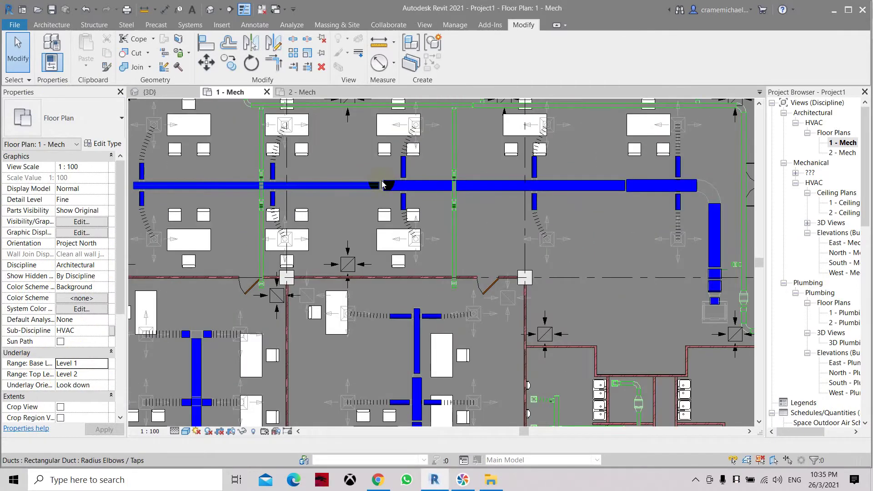
scroll(381, 181, up, 1)
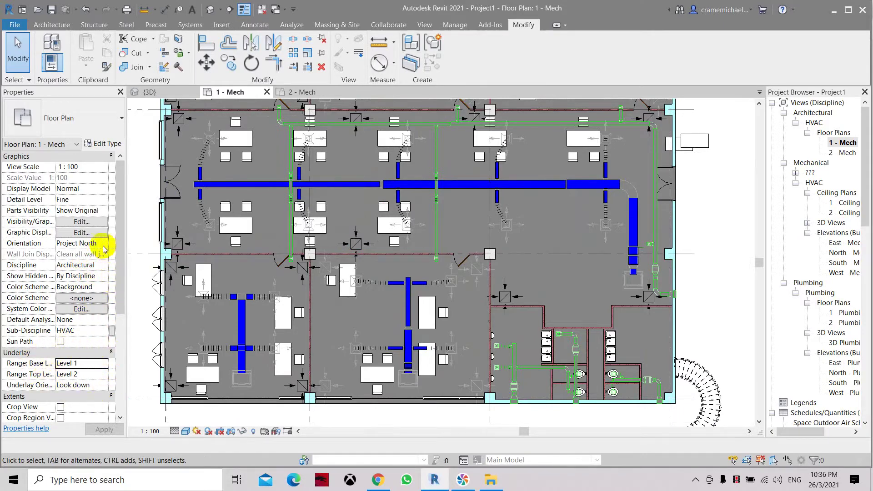
Step: Set the discipline of the 1 - Mech floor plan to Mechanical
click(101, 265)
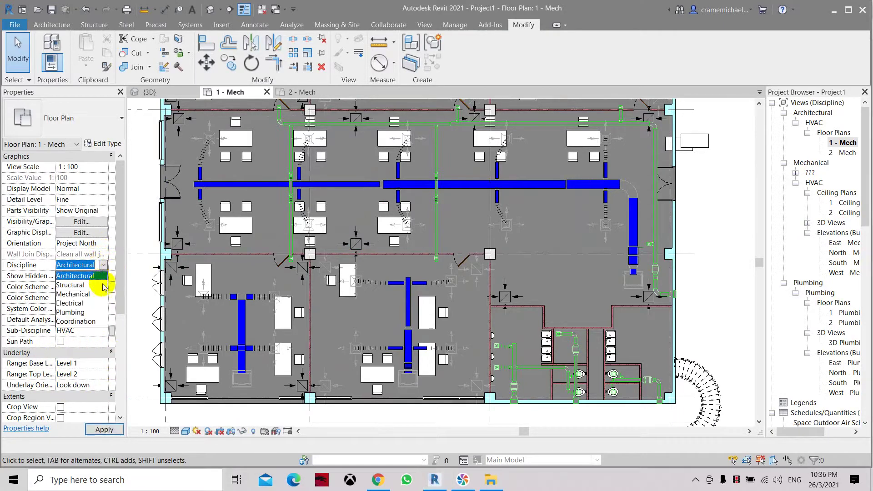
click(73, 294)
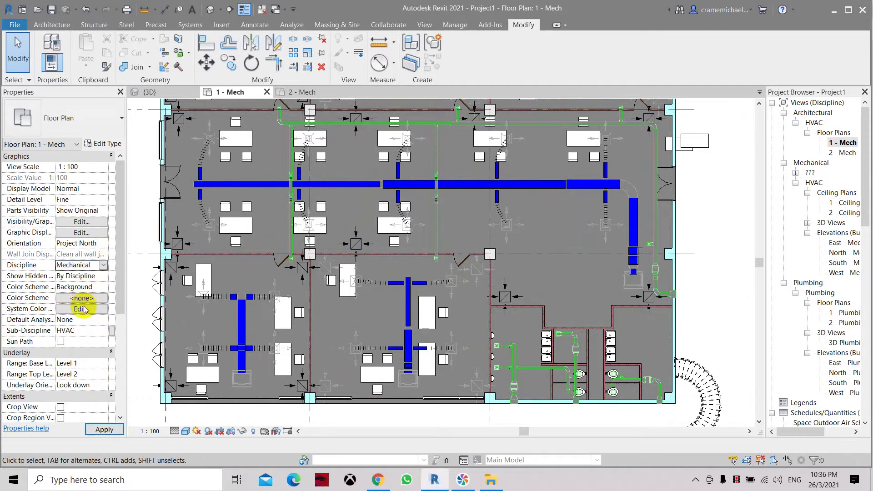
click(104, 430)
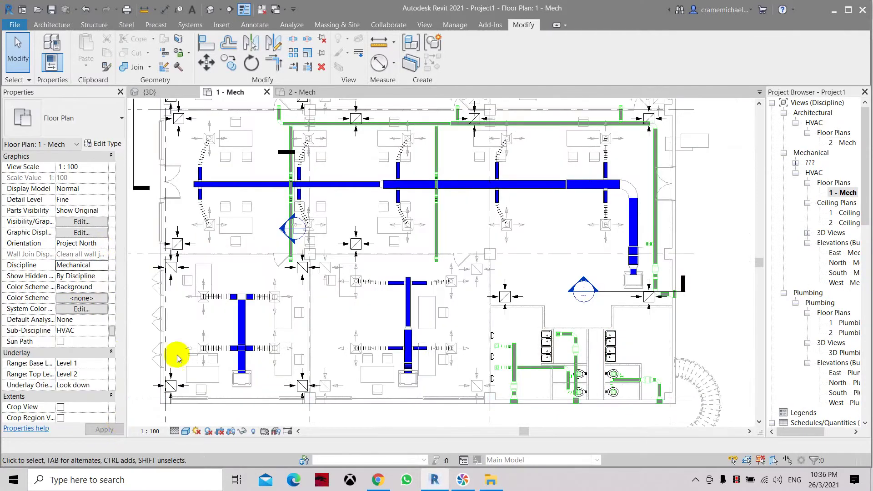
scroll(386, 197, up, 3)
scroll(381, 177, up, 5)
scroll(382, 180, down, 6)
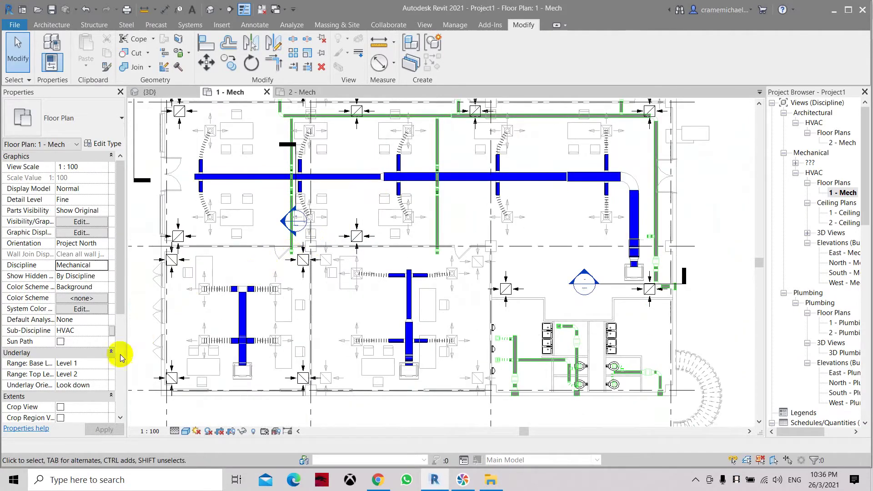
Step: Set the floor plan's underlay base level to None and check how the main duct's transition is displayed
click(105, 363)
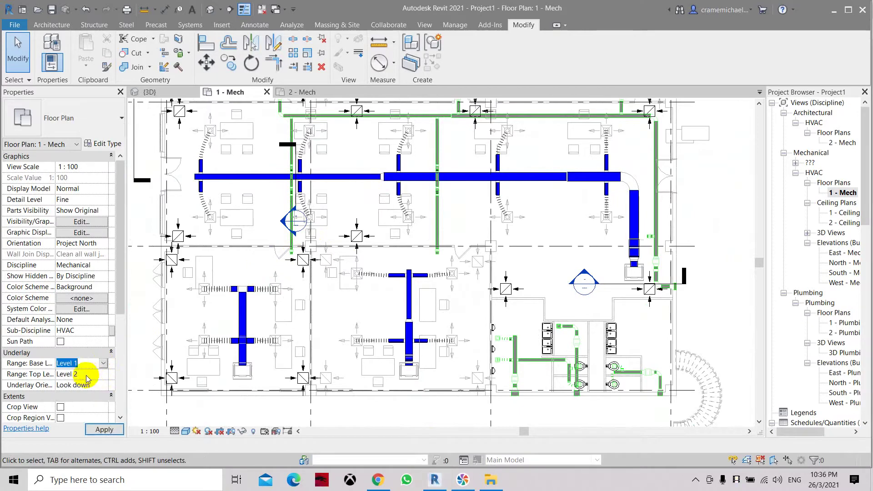
click(84, 371)
click(104, 429)
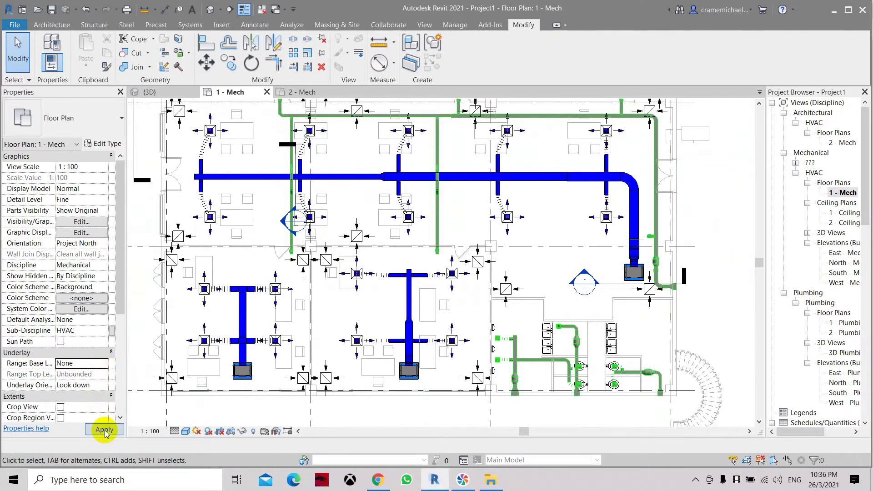
scroll(380, 190, up, 4)
scroll(381, 186, down, 1)
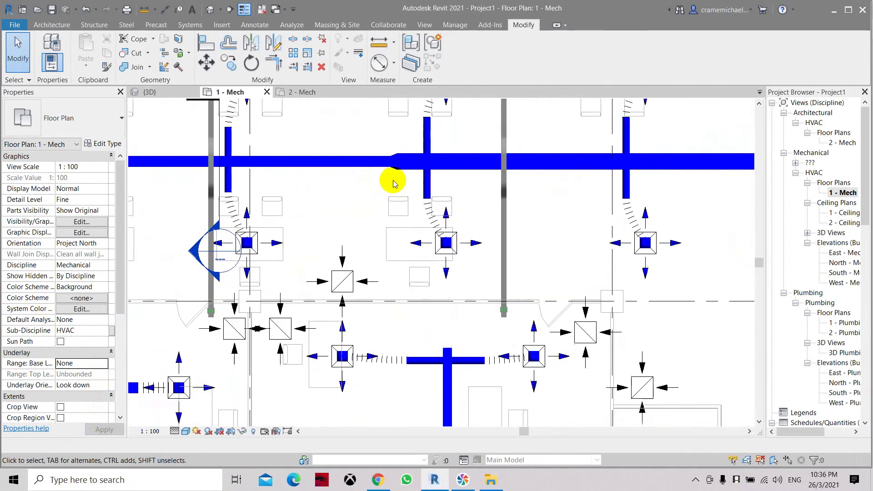
Step: Set the discipline of the 1 - Mech floor plan to Architectural
scroll(389, 182, up, 3)
scroll(394, 182, down, 2)
scroll(394, 182, down, 3)
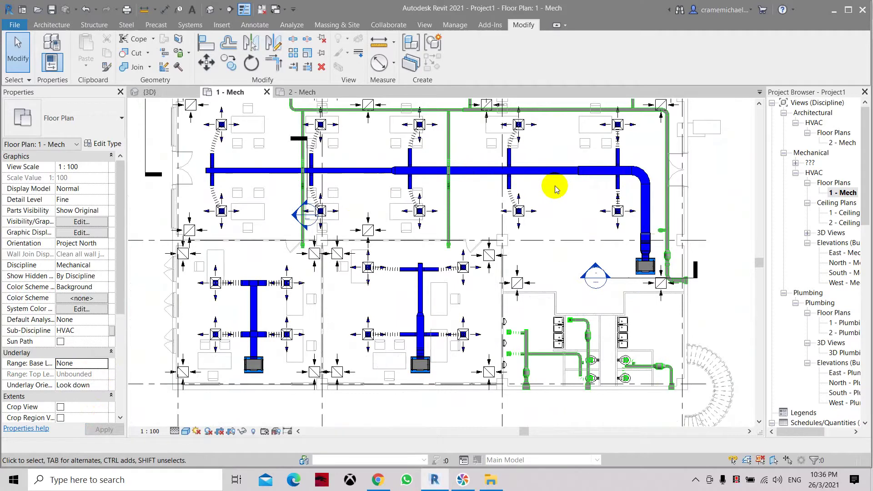
click(102, 267)
click(77, 276)
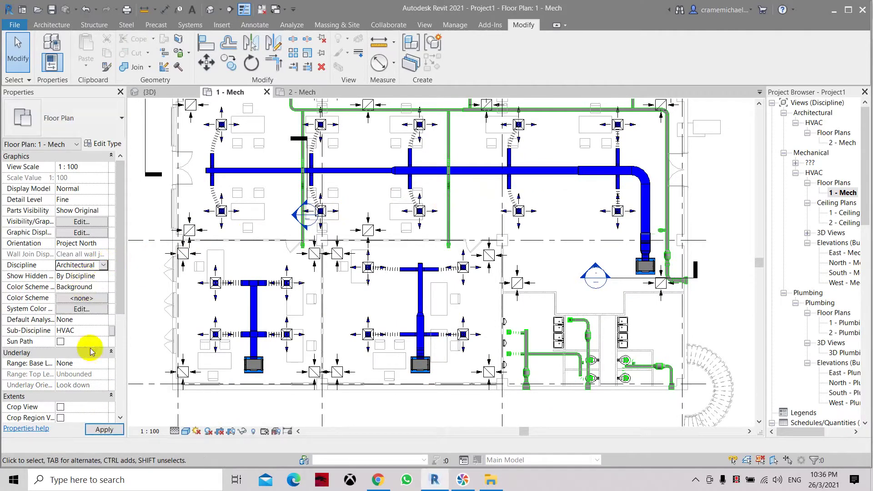
click(104, 430)
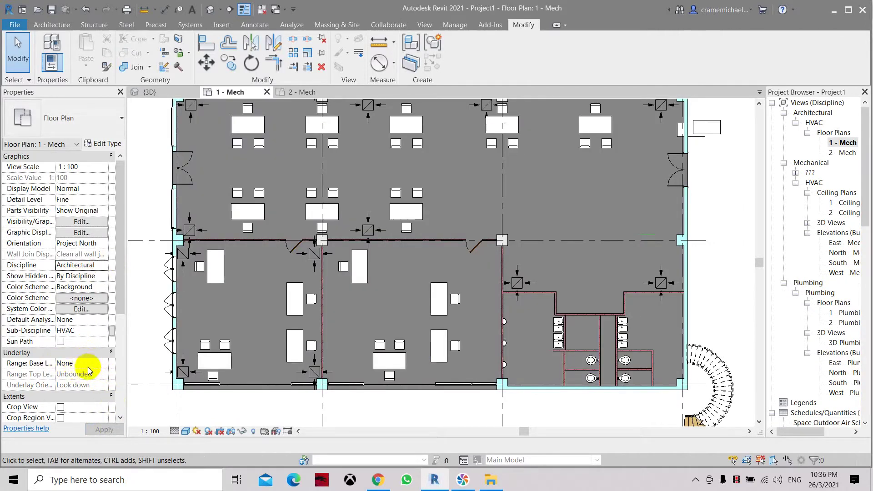
Step: Set the floor plan's discipline to Mechanical and its underlay base level to Level 1
click(101, 265)
click(103, 266)
click(89, 296)
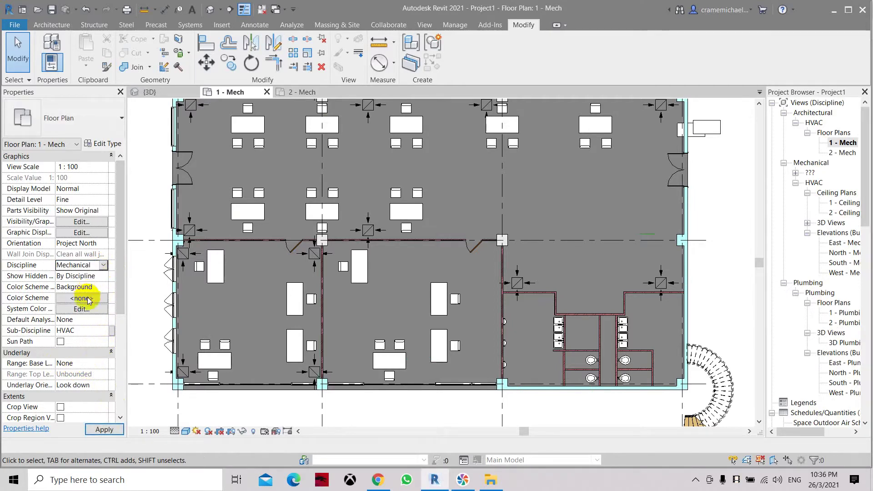
click(106, 363)
click(103, 363)
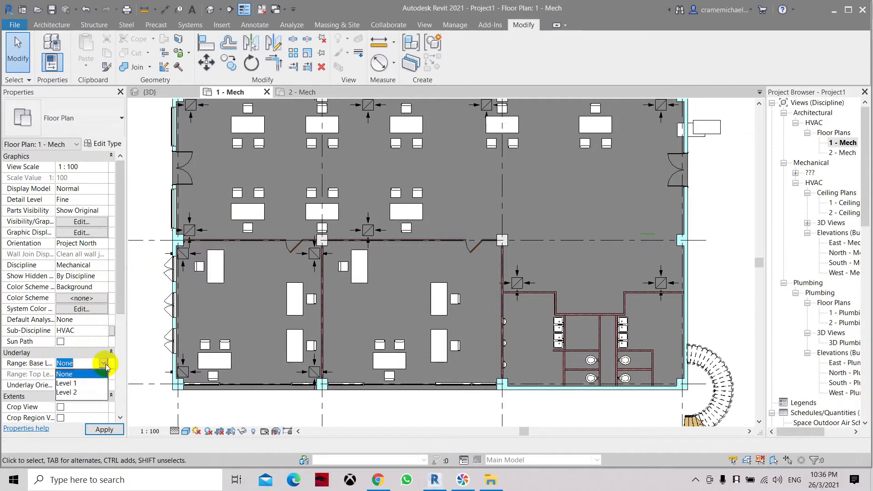
click(83, 385)
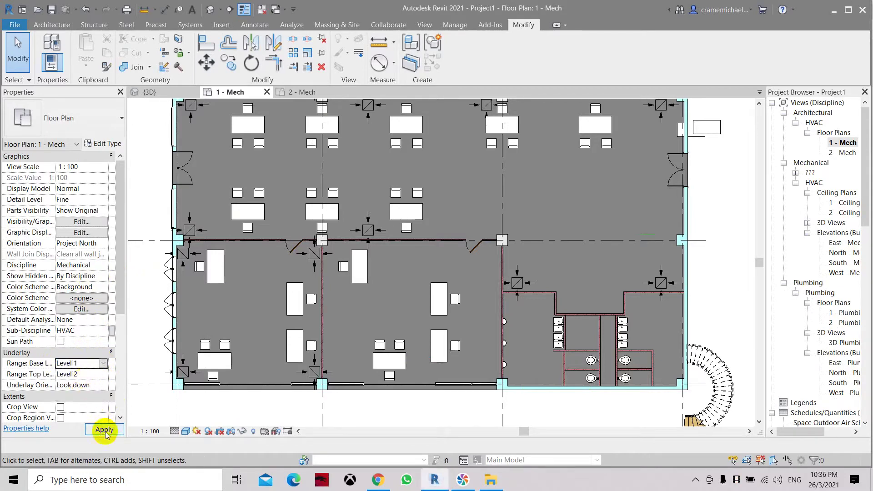
click(104, 431)
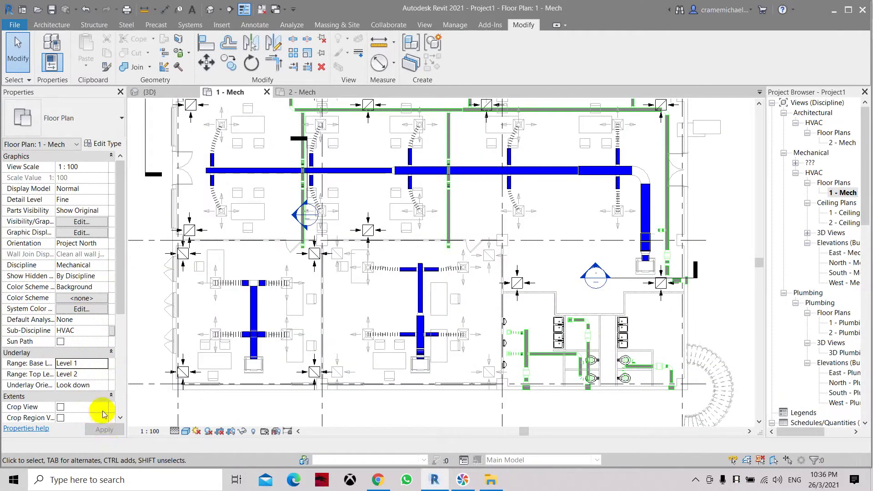
Step: Set the floor plan's discipline to Architectural and its underlay base level to None
click(103, 266)
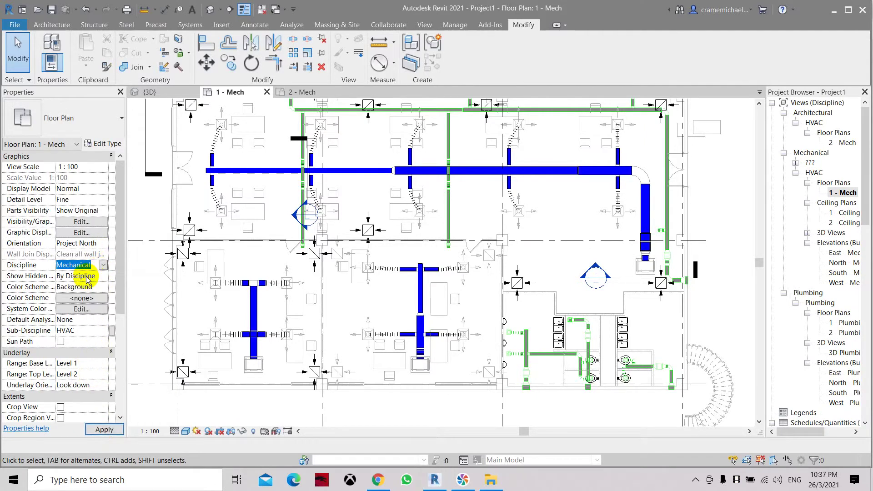
click(86, 277)
click(100, 366)
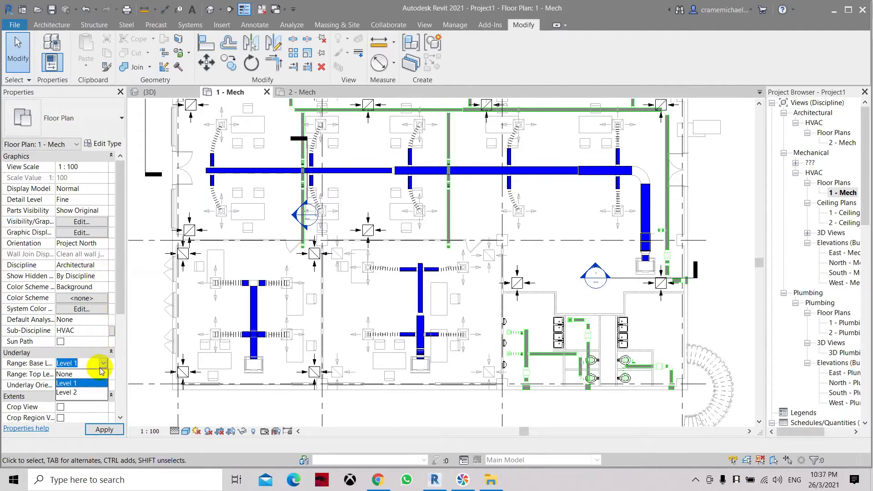
click(73, 373)
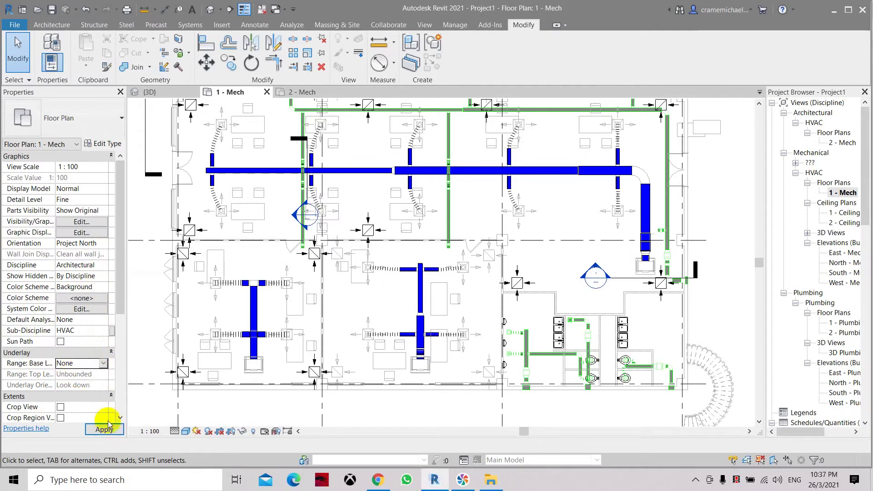
click(104, 429)
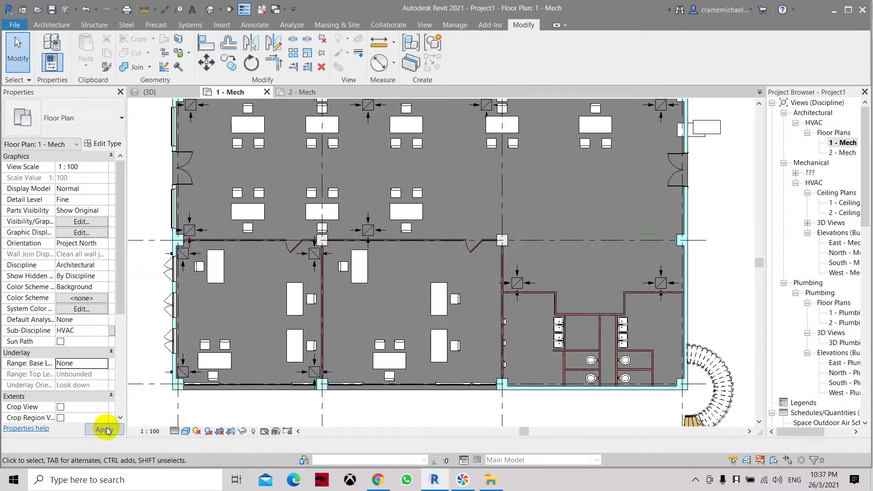
Step: Change the discipline of the 1 - Mech floor plan to Mechanical, keeping the underlay base level at None
click(98, 266)
click(85, 294)
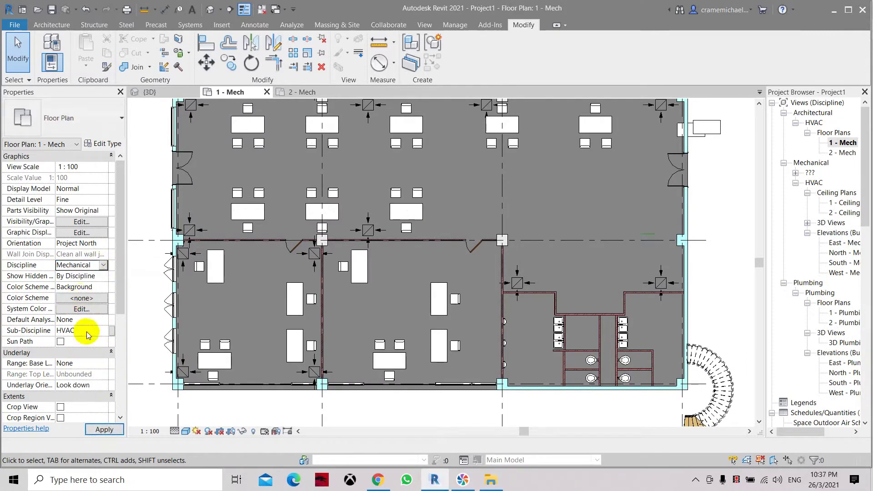
click(104, 429)
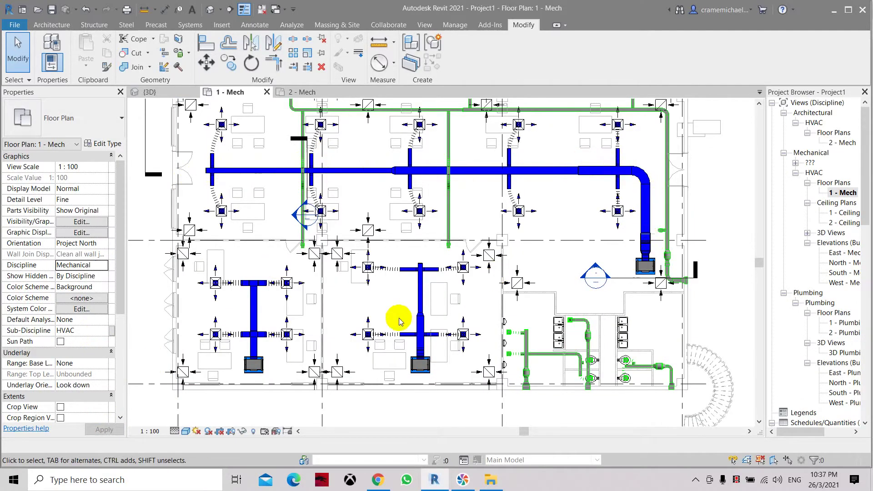
Step: Set the underlay base level of the Mechanical floor plan to Level 1
scroll(434, 323, up, 1)
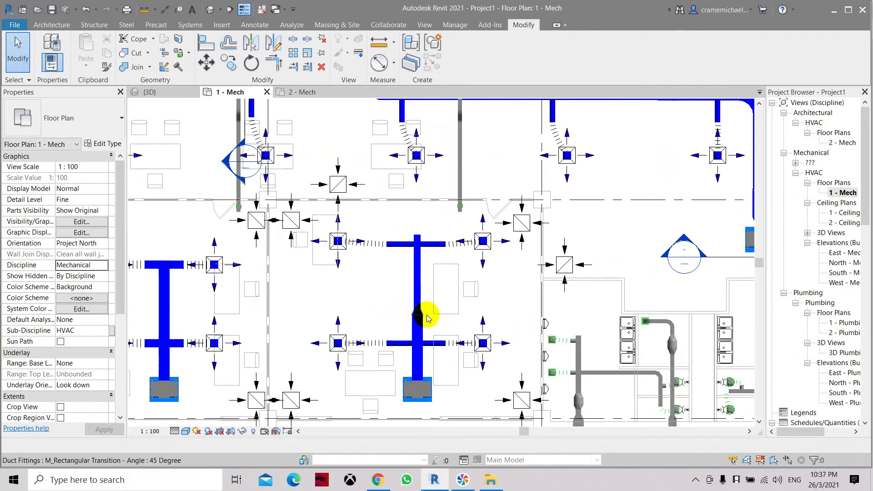
click(104, 363)
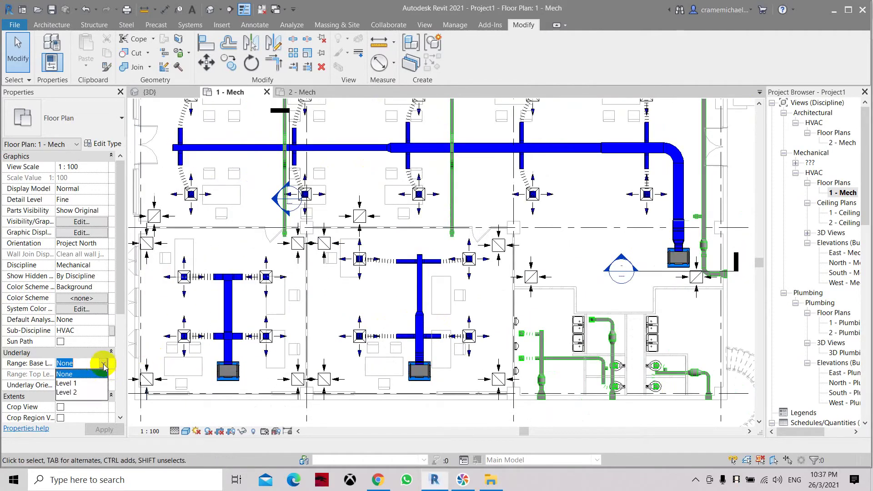
click(88, 383)
click(97, 430)
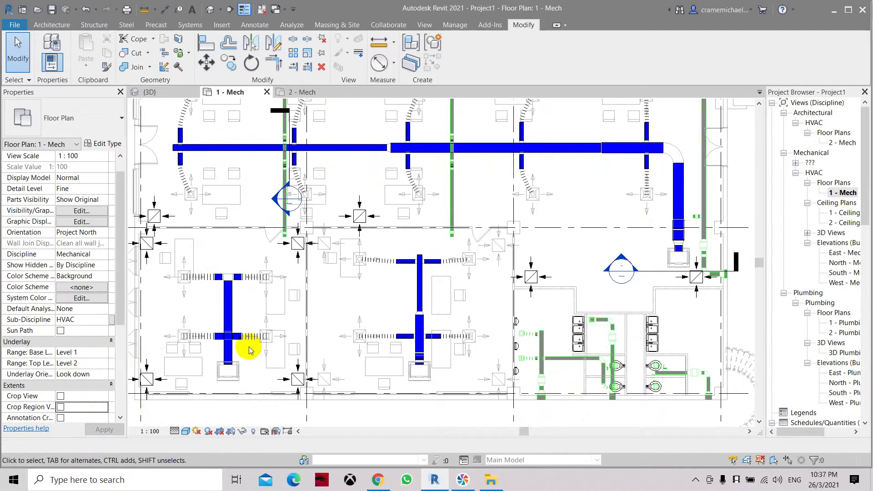
Step: Review the floor plan's view range settings for the top, cut plane, bottom and view depth without changing them
scroll(108, 384, down, 4)
click(99, 298)
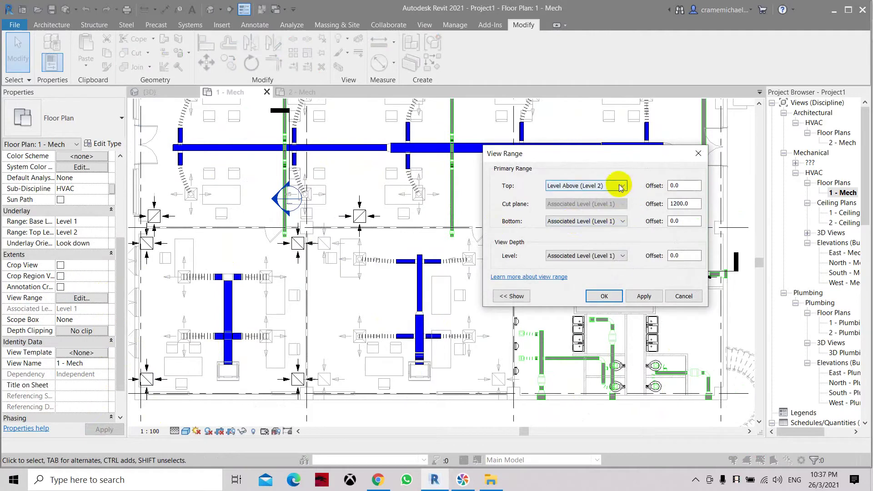
click(601, 296)
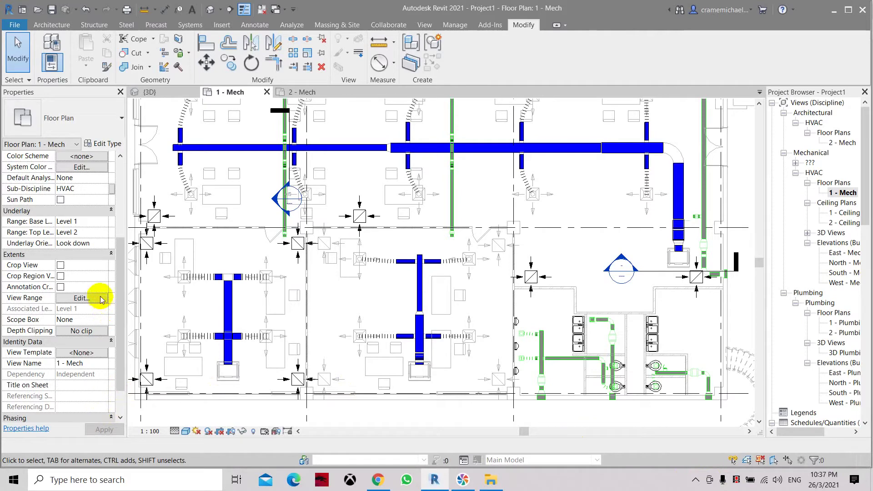
Step: Set the floor plan's underlay base level to None and check the display of the ducts, fittings and air terminals
click(101, 222)
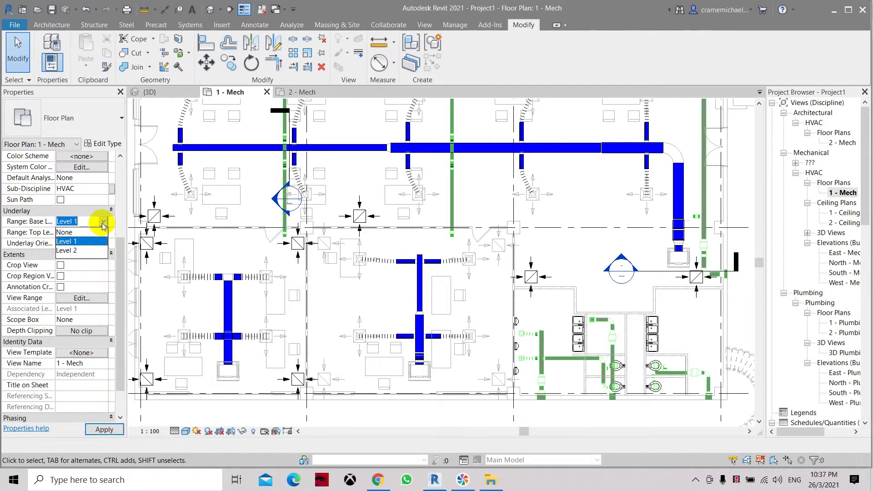
click(84, 232)
click(104, 429)
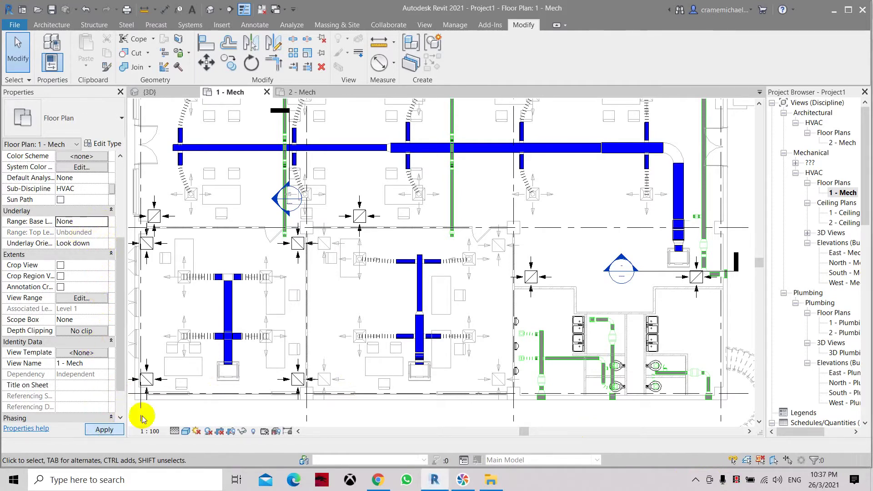
scroll(215, 279, up, 3)
scroll(341, 263, down, 3)
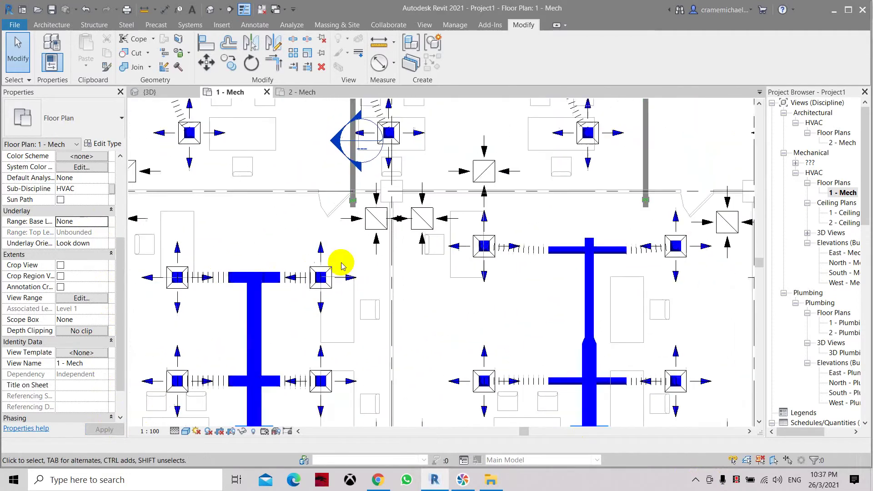
middle_drag(341, 263, 326, 314)
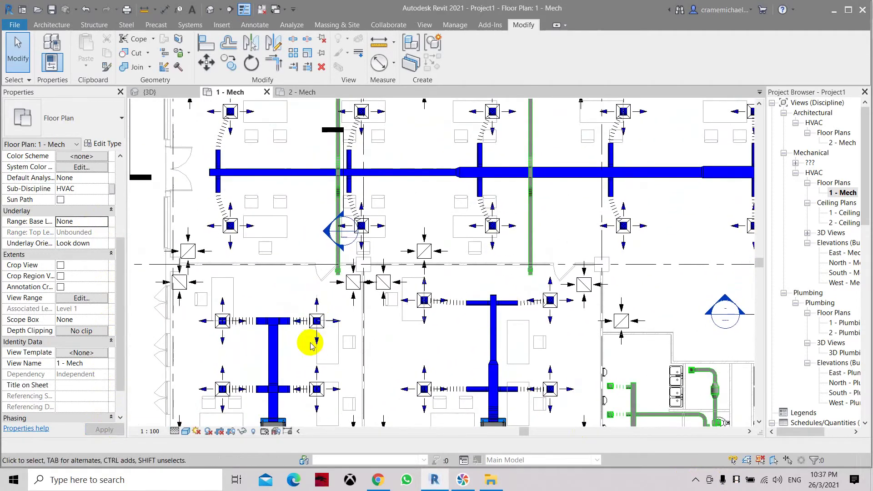
Step: Open the default 3D view and examine the supply ducts, their rectangular transition and the flexible branches to the air terminals
click(186, 434)
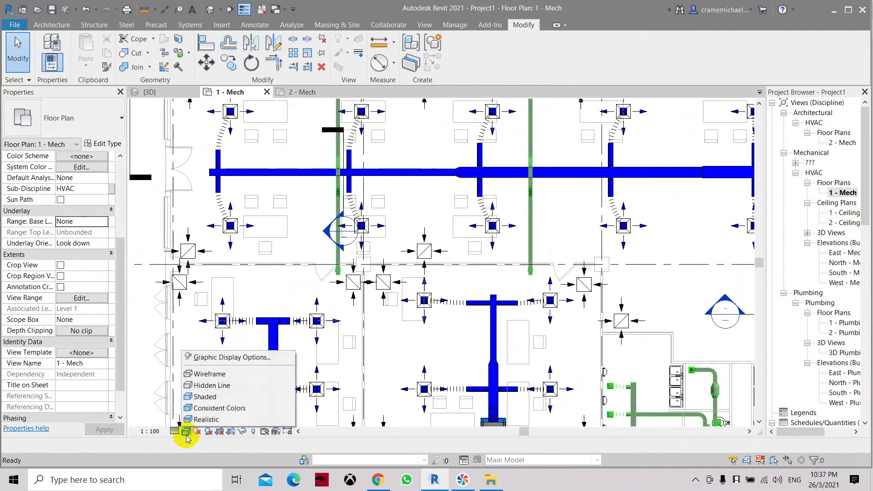
click(210, 8)
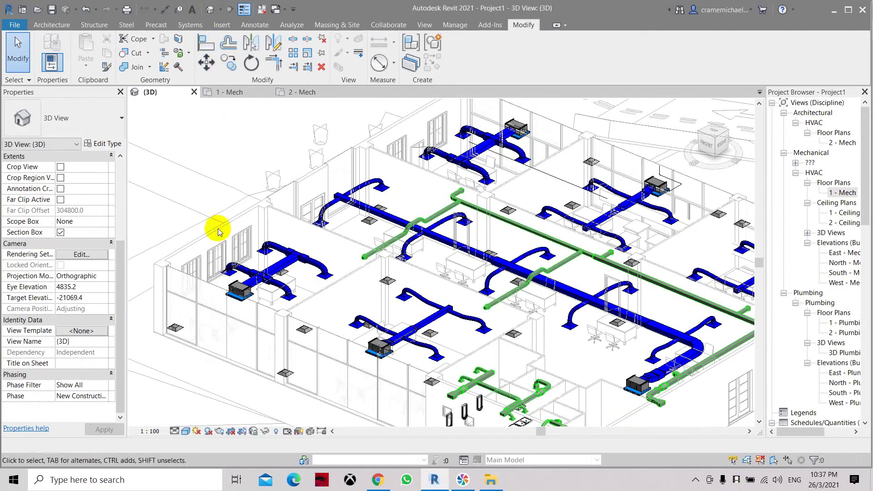
scroll(279, 275, up, 4)
middle_drag(249, 304, 249, 247)
scroll(250, 248, down, 2)
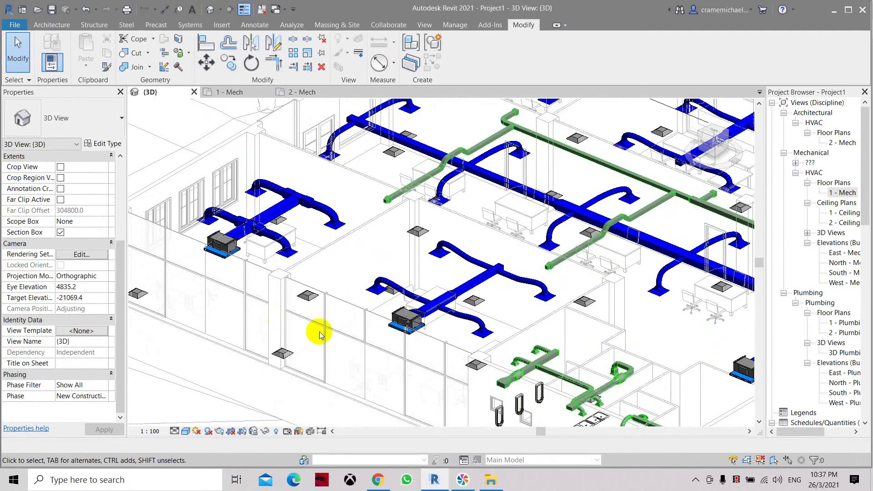
scroll(527, 279, up, 4)
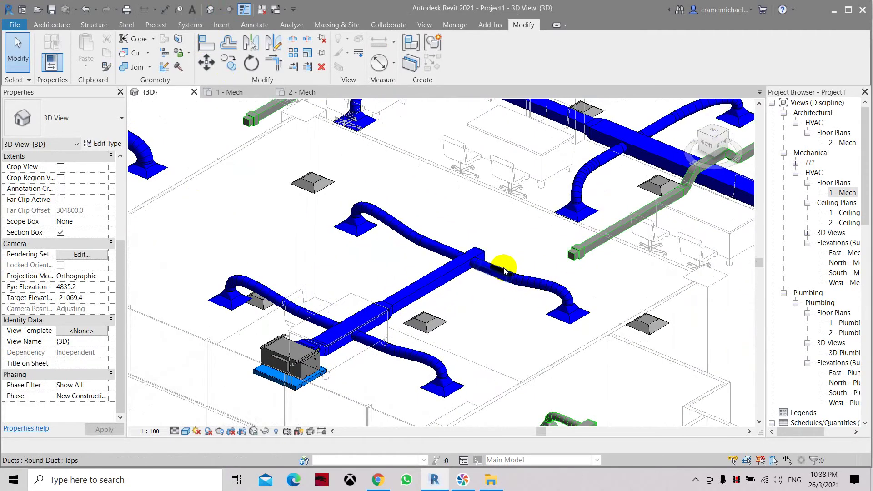
scroll(500, 272, down, 2)
scroll(498, 272, down, 5)
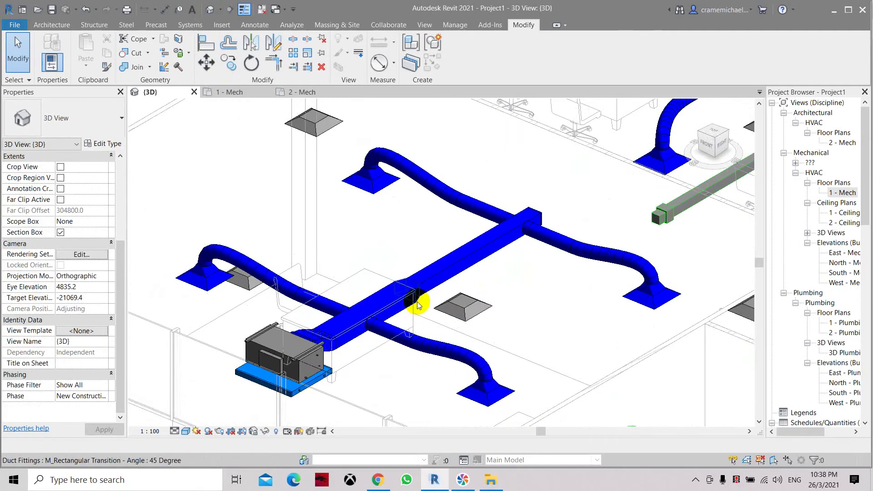
Step: Return to the 1 - Mech floor plan and set its discipline to Architectural
double_click(840, 192)
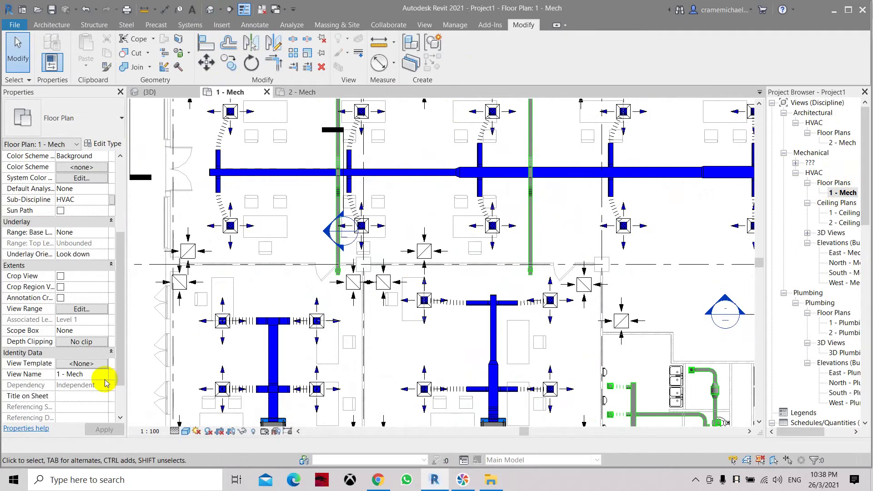
scroll(384, 219, down, 2)
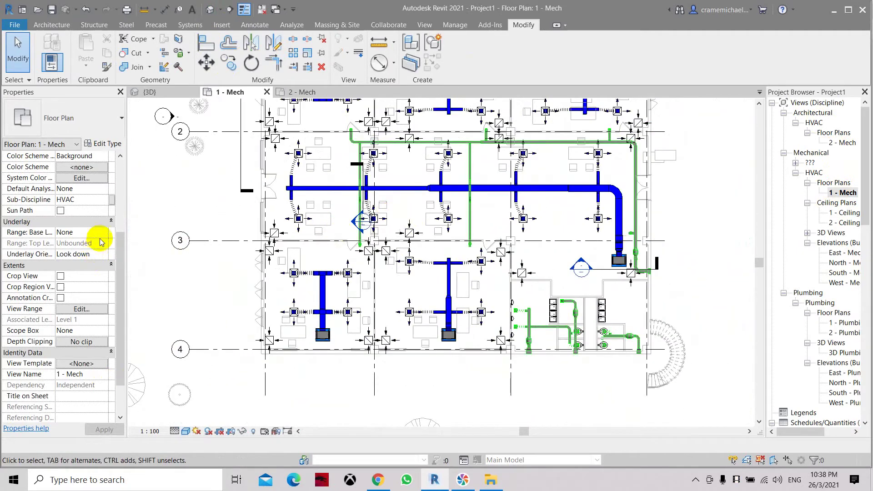
scroll(101, 241, up, 2)
click(104, 202)
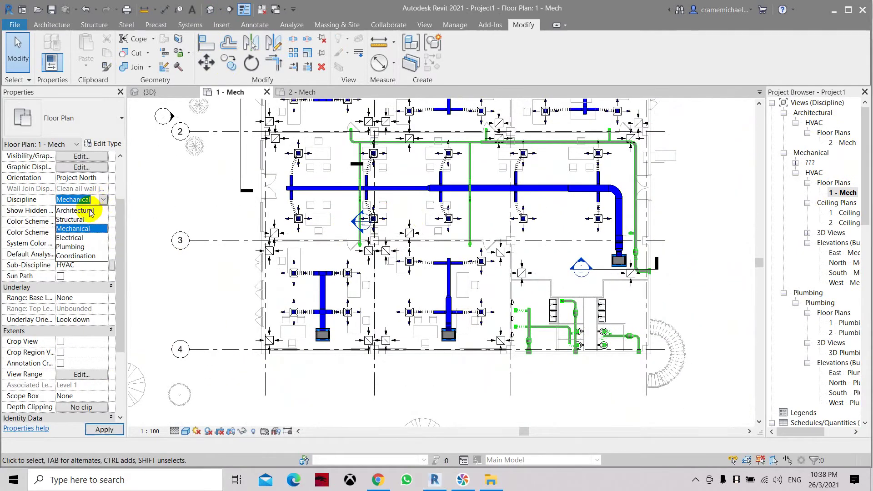
click(87, 210)
click(103, 430)
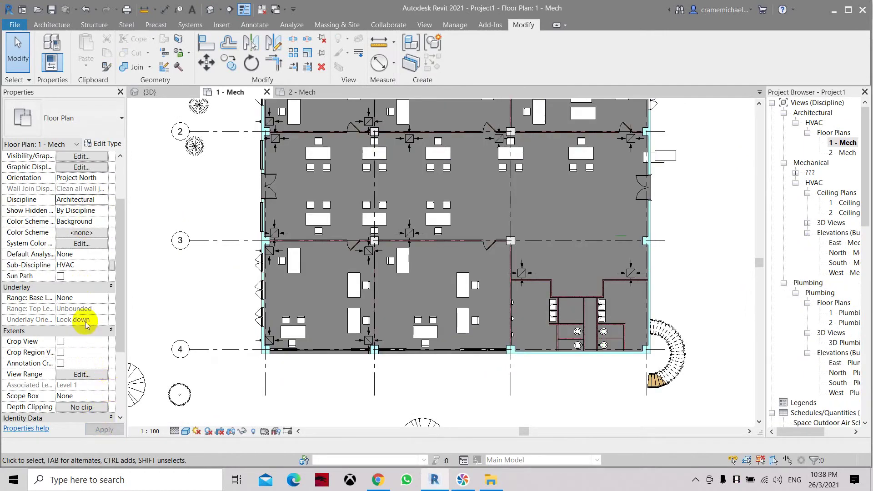
Step: Review the 1 - Mech floor plan's view properties and apply None as its underlay base level
scroll(87, 330, down, 3)
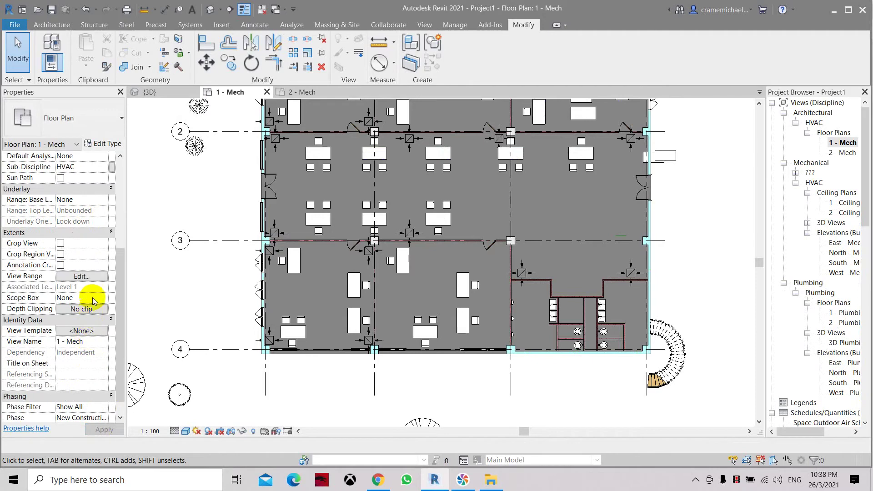
scroll(81, 359, down, 1)
scroll(80, 365, up, 5)
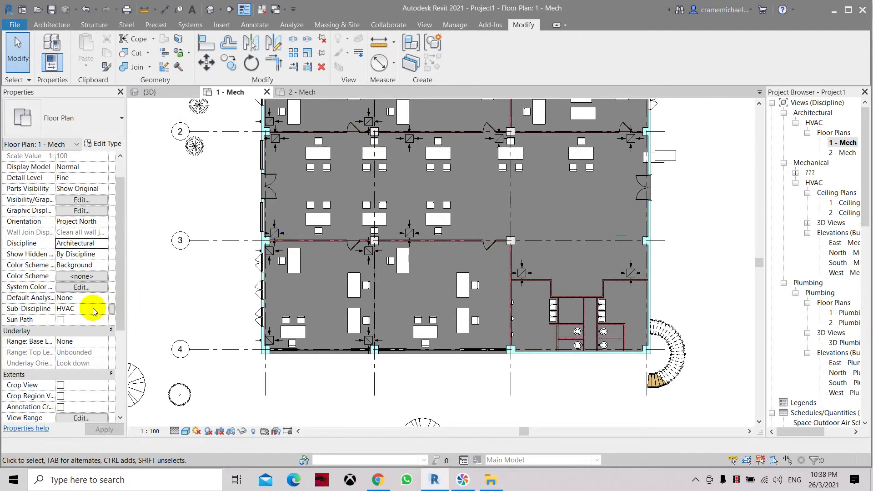
scroll(93, 310, down, 3)
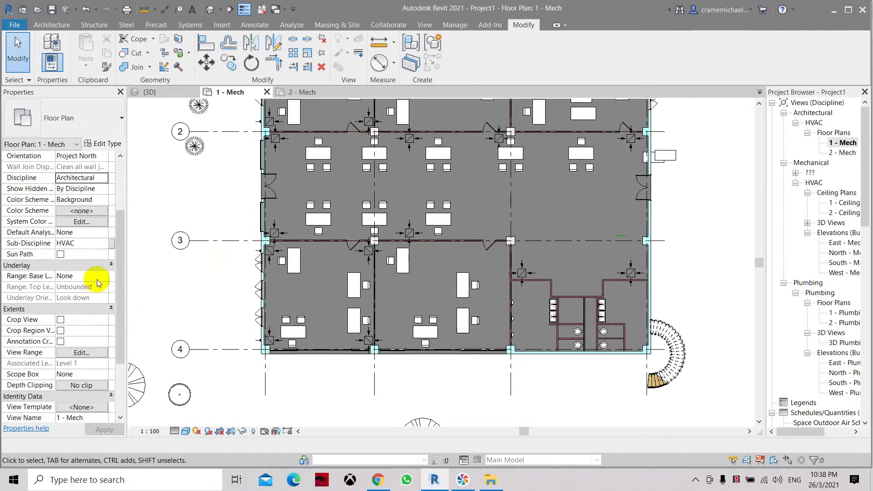
click(97, 279)
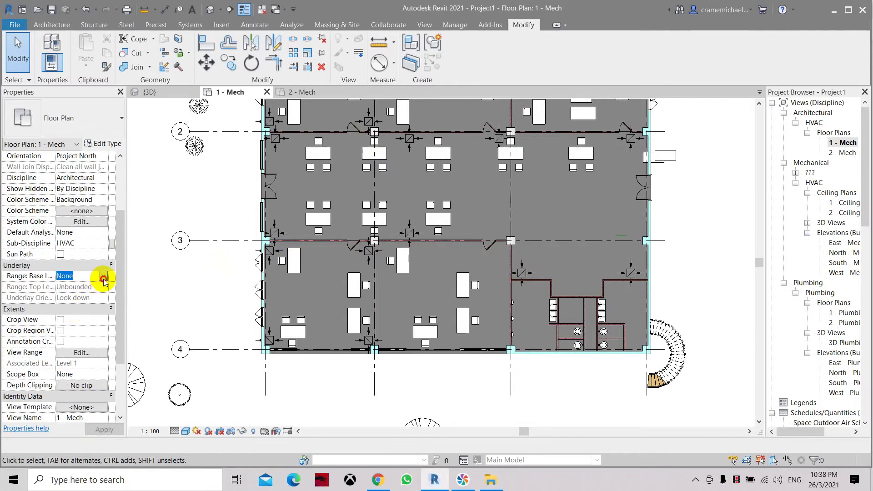
click(104, 277)
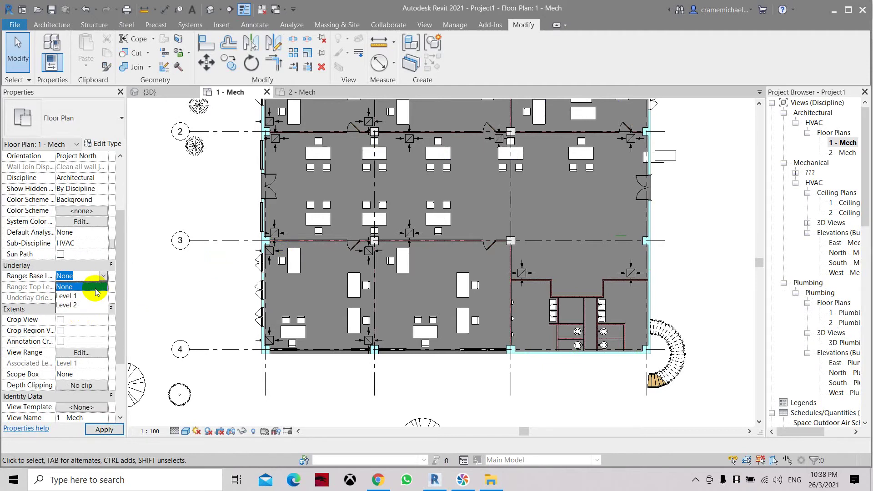
click(110, 433)
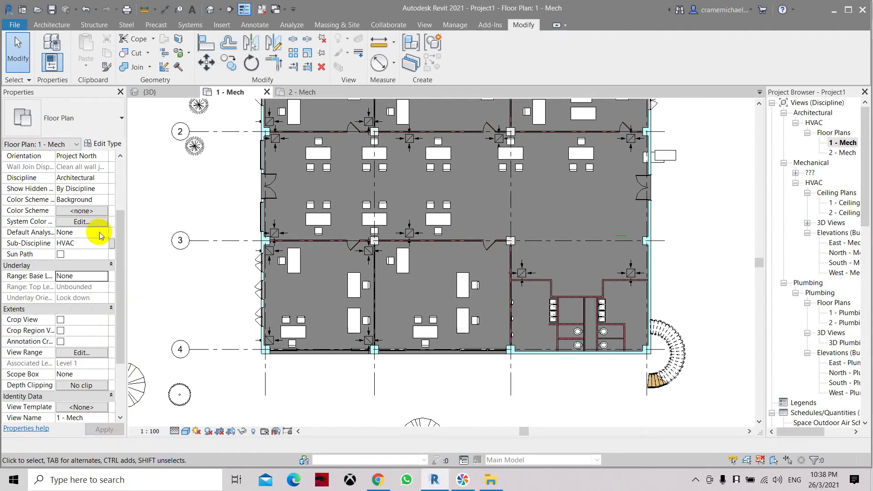
Step: Set the floor plan's discipline to Mechanical and check the display of the ducts, flexible branches and air terminals
click(102, 178)
click(91, 207)
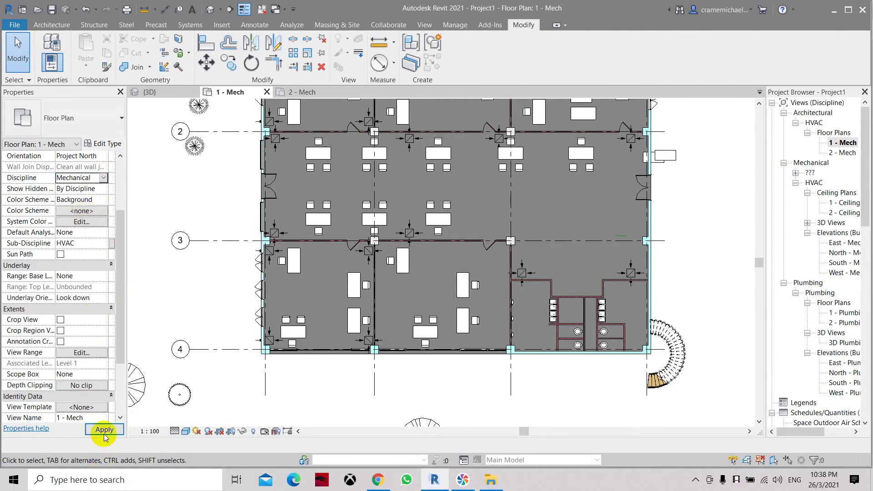
click(104, 430)
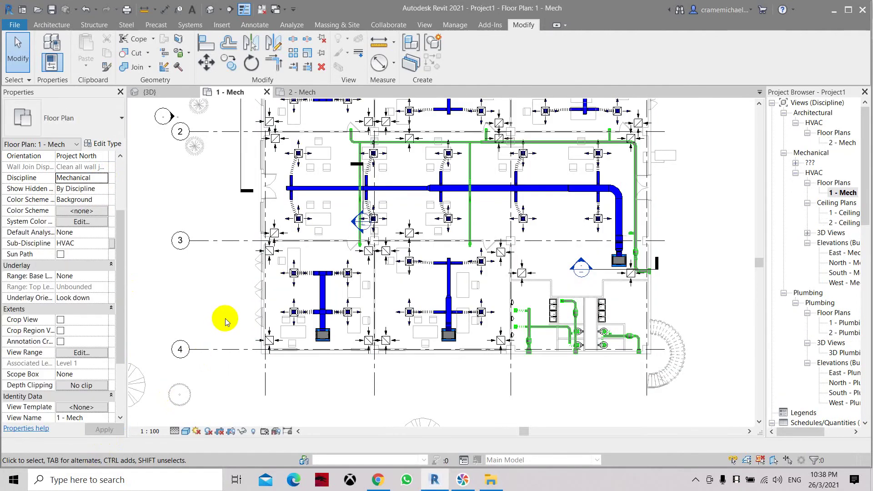
middle_drag(249, 263, 237, 331)
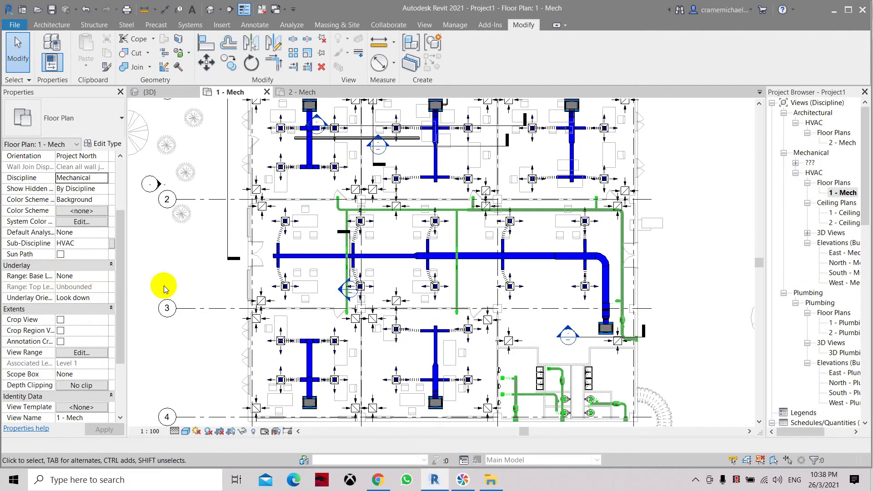
scroll(561, 353, down, 1)
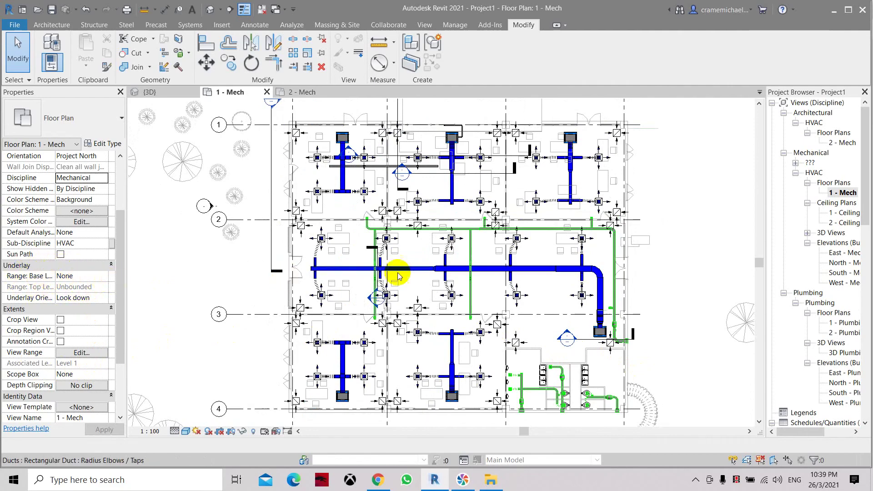
scroll(477, 286, up, 1)
scroll(477, 286, up, 3)
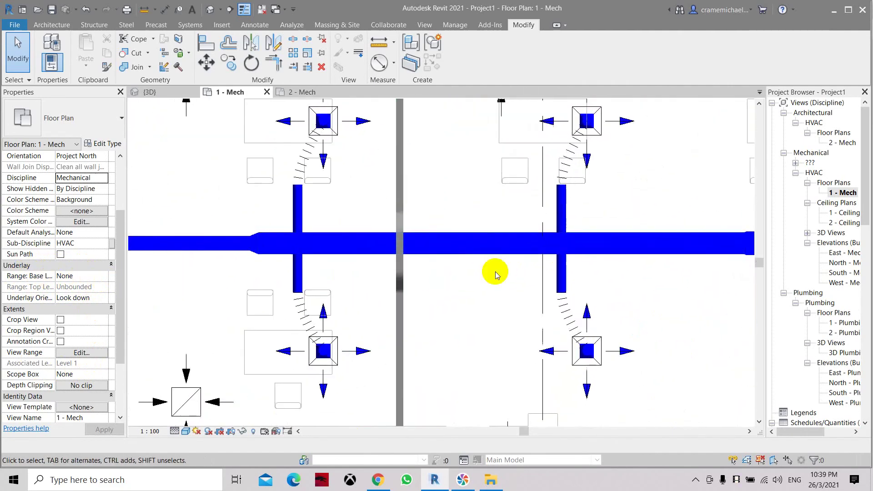
scroll(413, 281, down, 4)
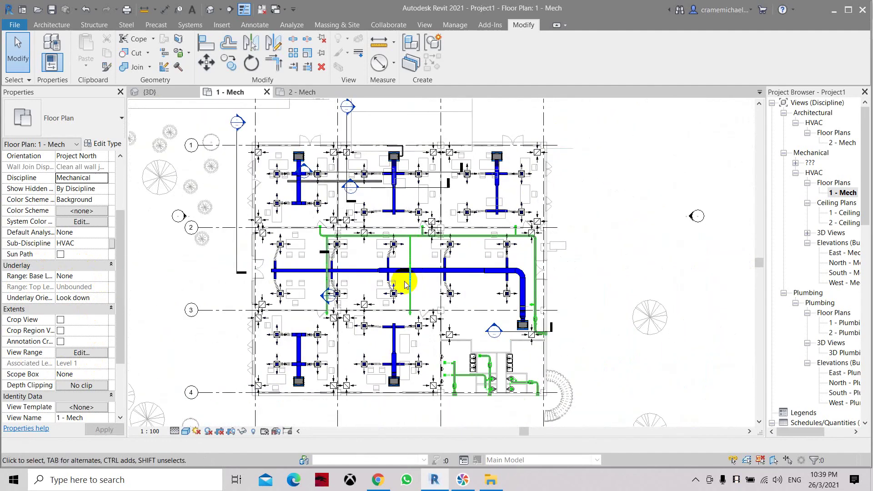